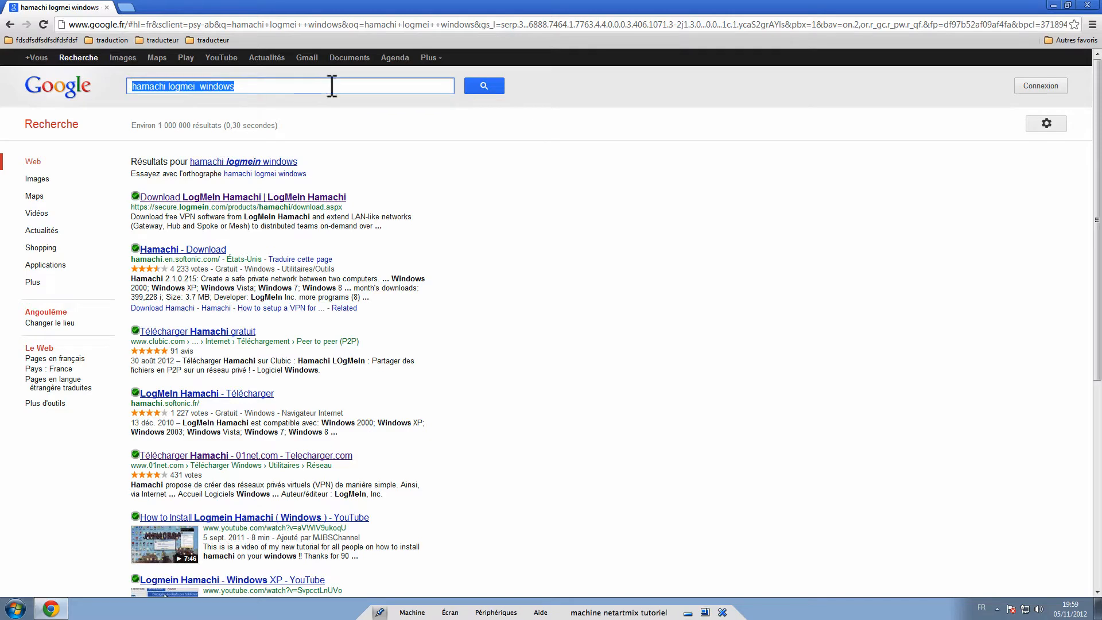
- Open the 'Download LogMeIn Hamachi' search result to reach the official download page
left_click(260, 200)
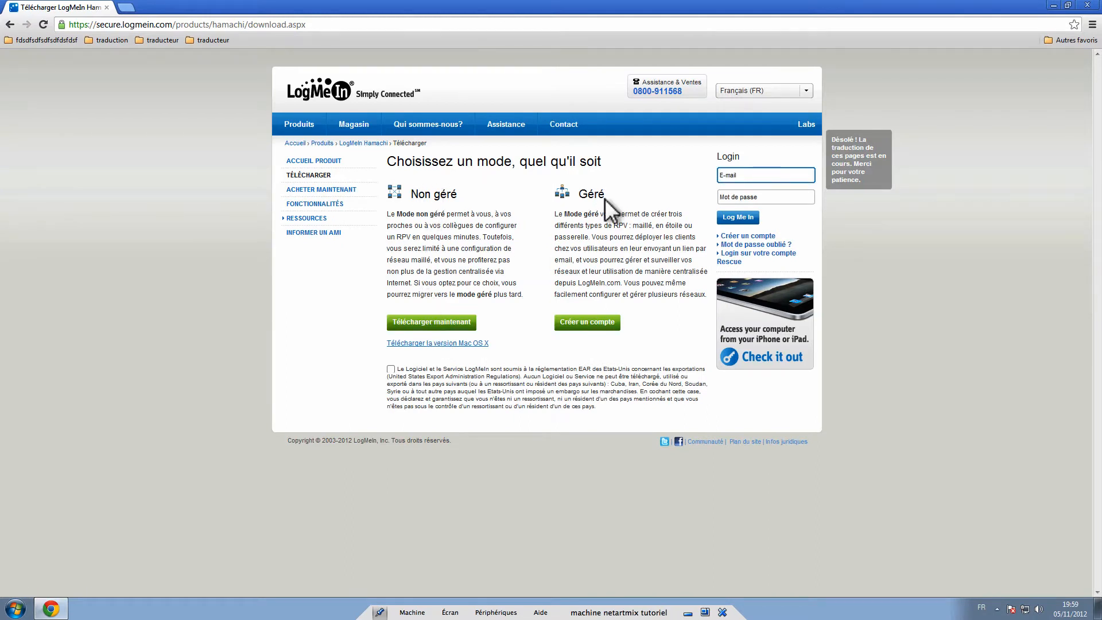
- Accept the terms of use and start downloading hamachi.msi in unmanaged mode
left_click(413, 324)
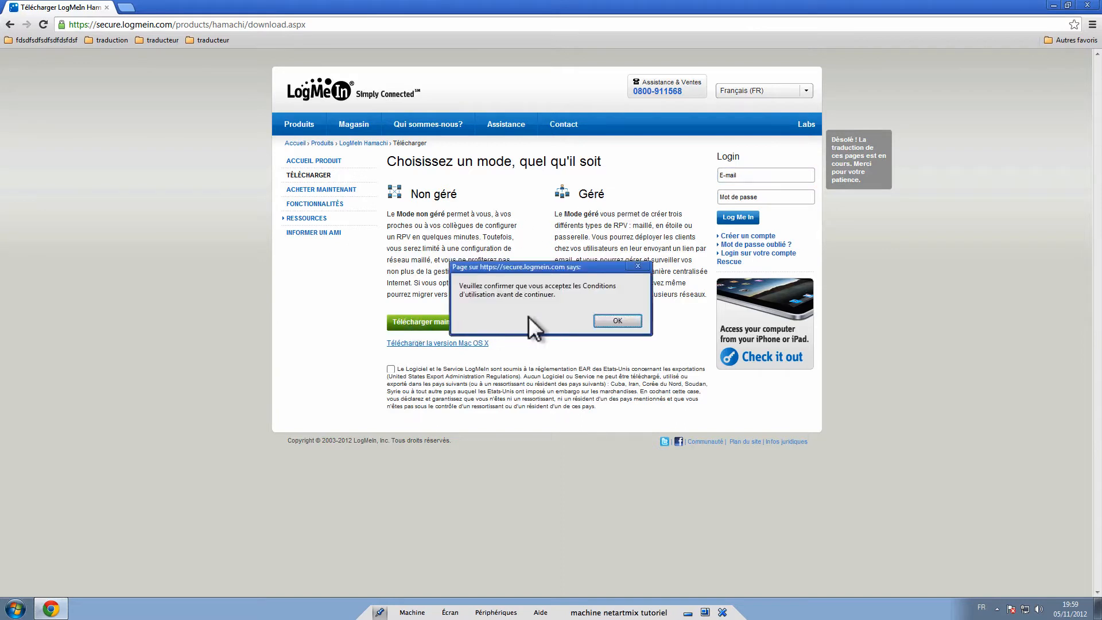
left_click(618, 317)
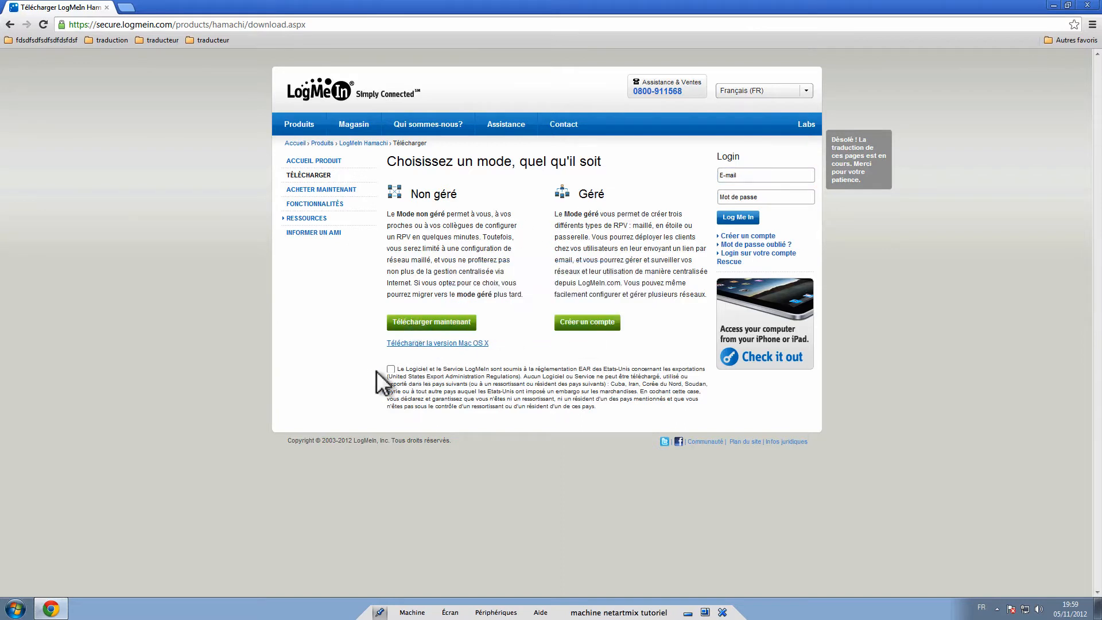
left_click(390, 370)
left_click(453, 324)
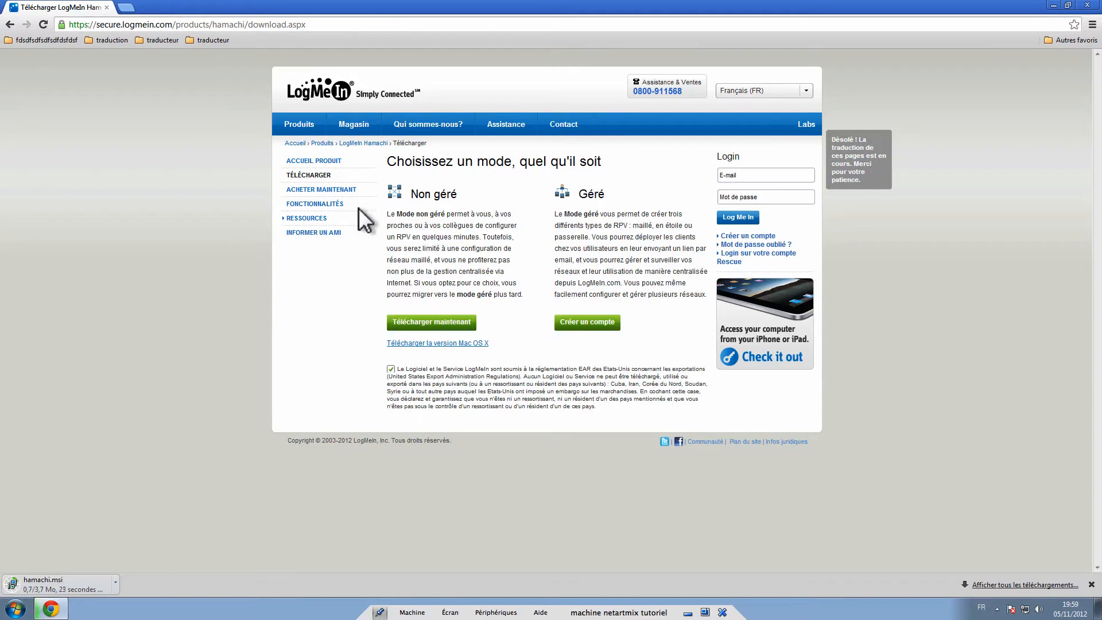
left_click(17, 610)
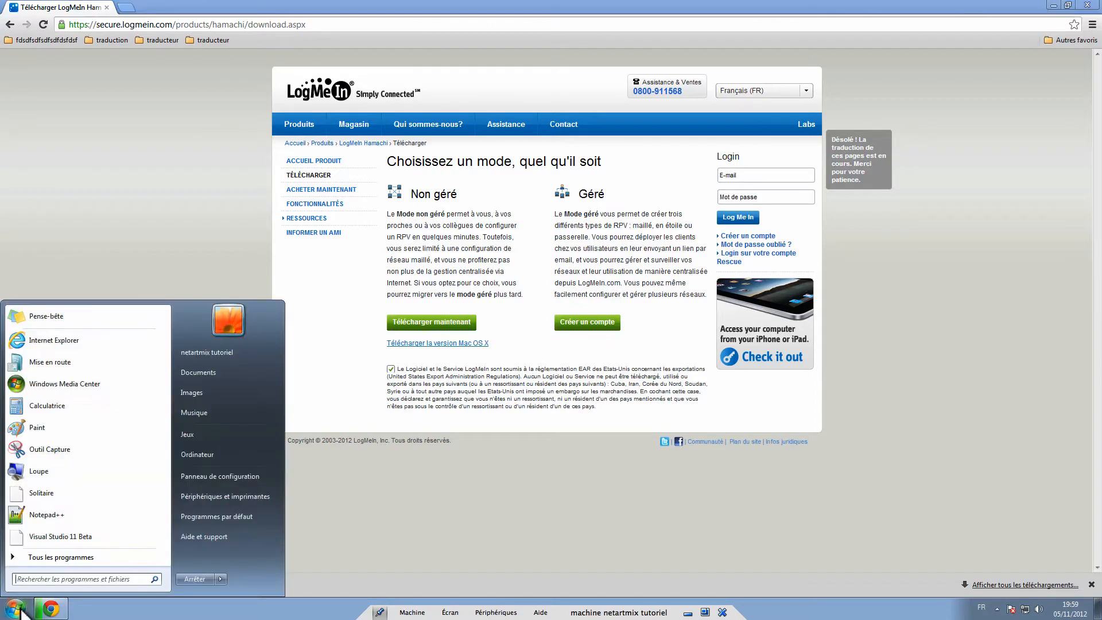
- Navigate from the user's home folder to the Téléchargements folder
left_click(221, 351)
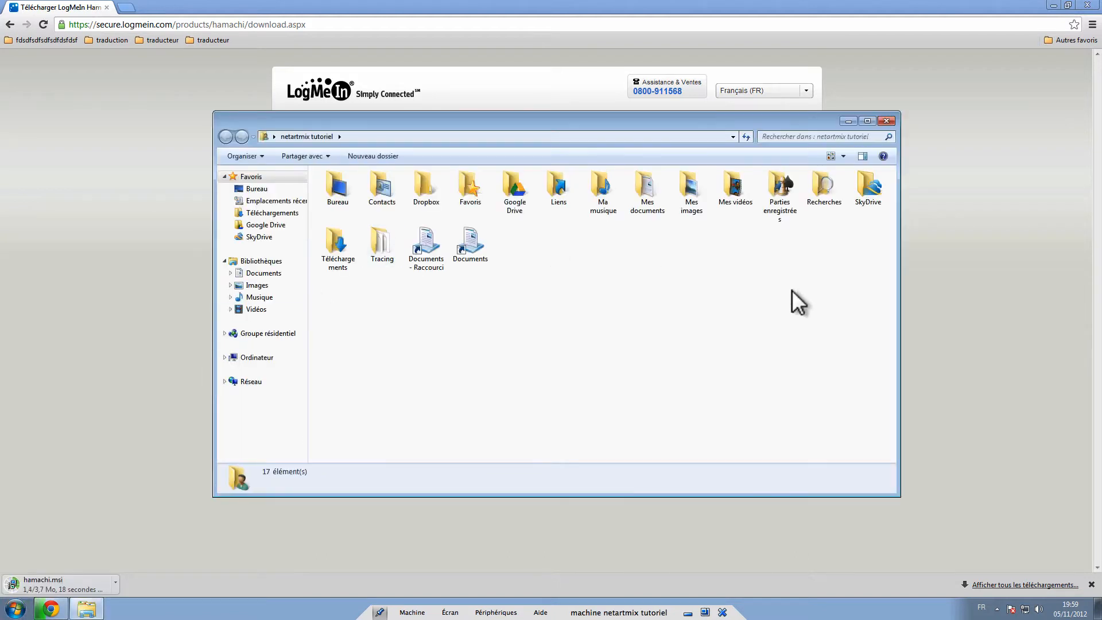
left_click(303, 236)
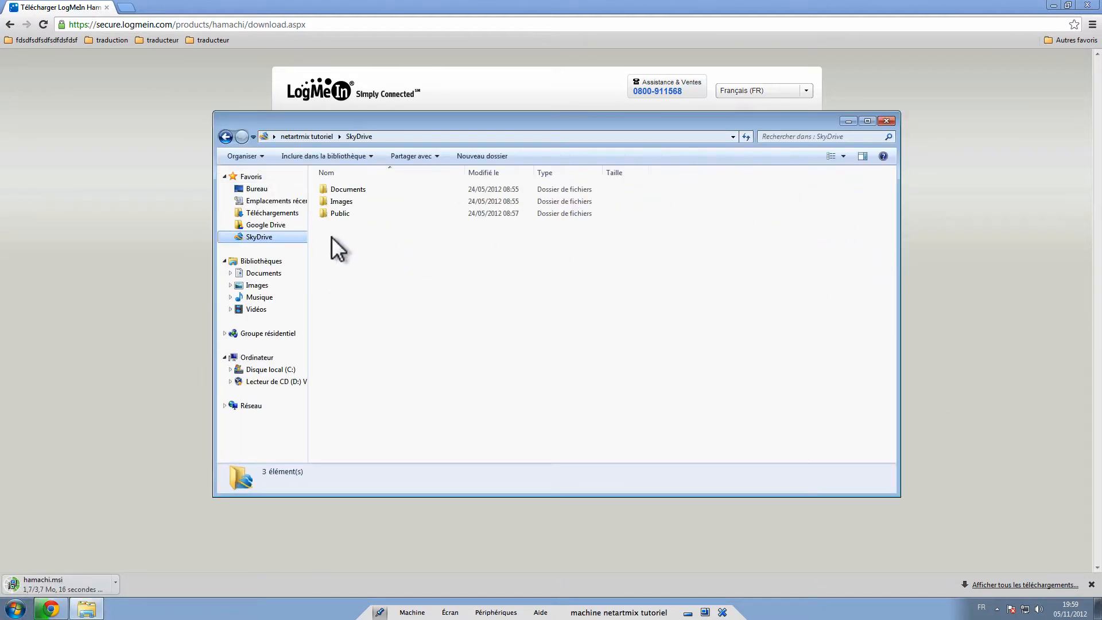
left_click(272, 213)
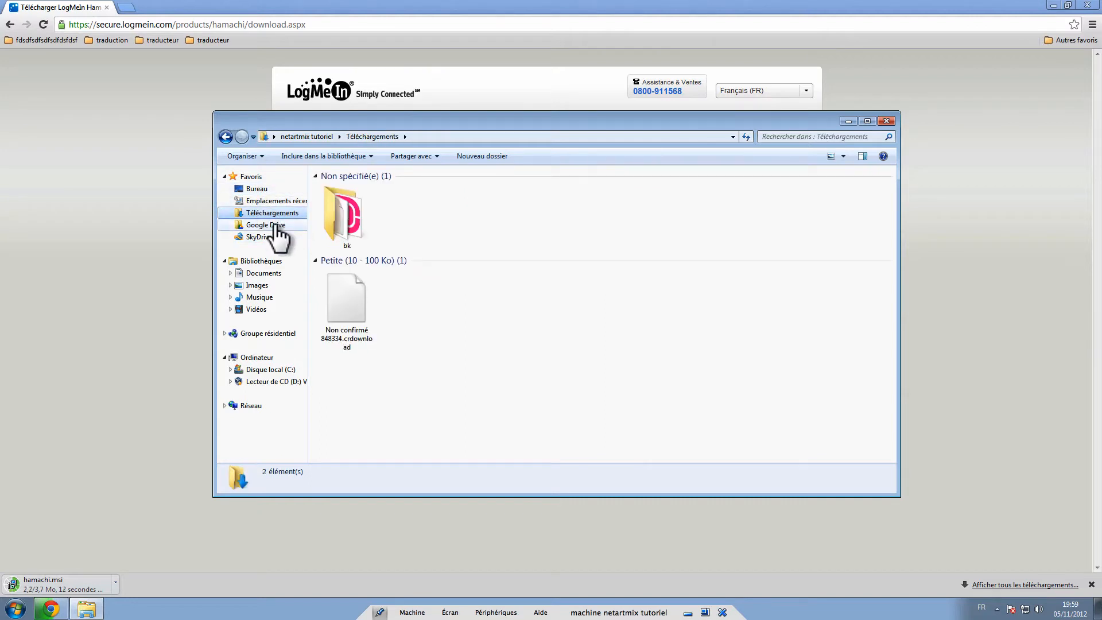
left_click(226, 137)
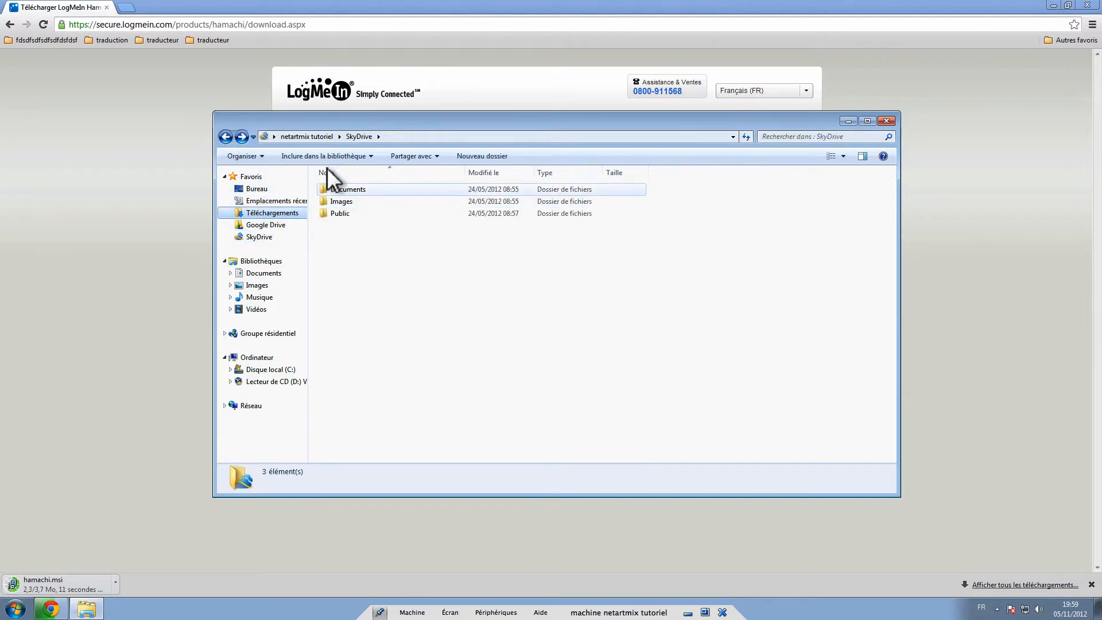
left_click(307, 136)
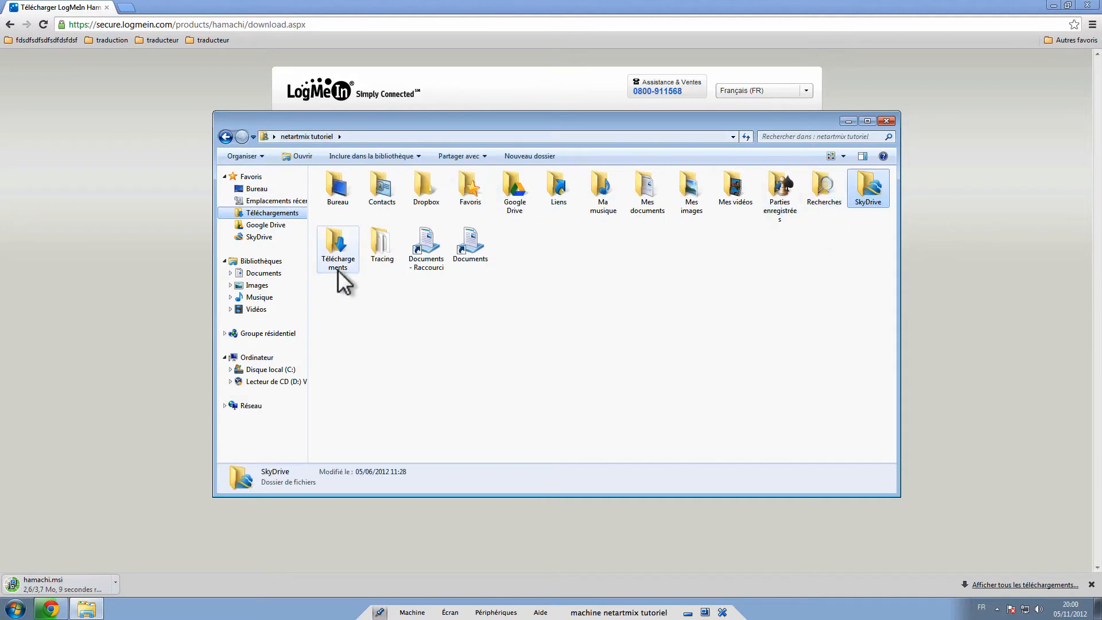
double_click(330, 251)
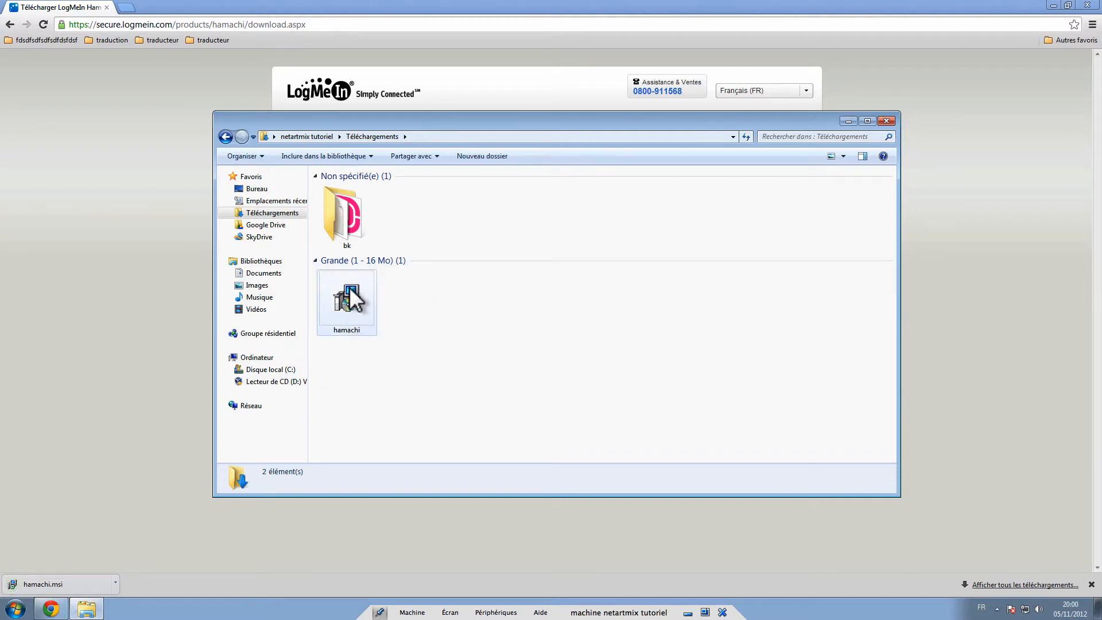
- Launch the downloaded hamachi installer and uncover its security warning
double_click(347, 293)
right_click(339, 290)
left_click(370, 291)
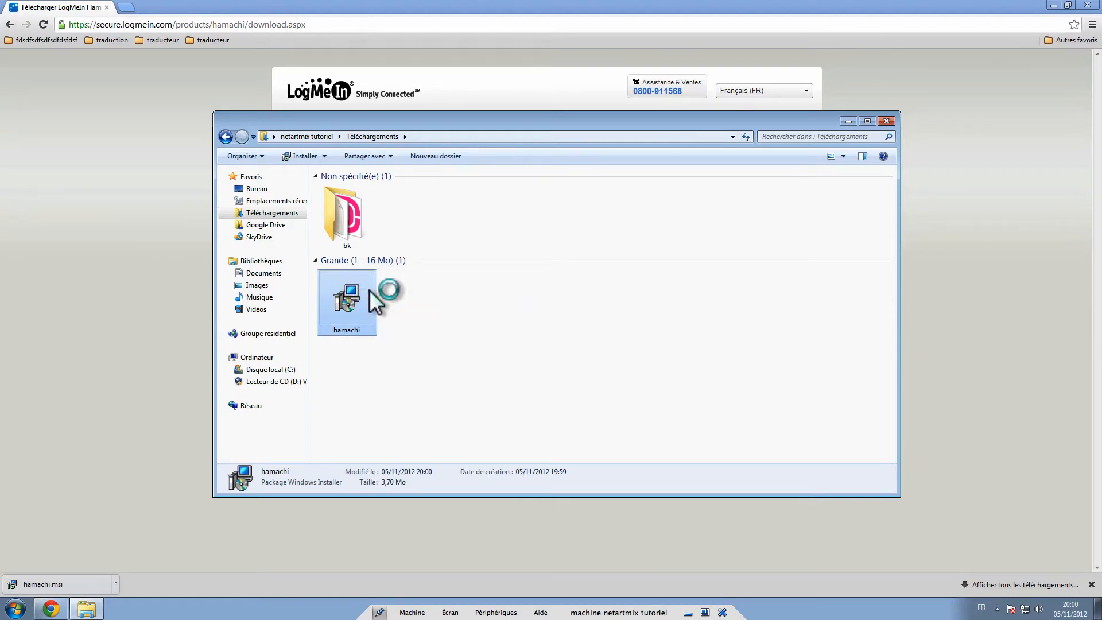
left_click(1045, 111)
left_click(1054, 5)
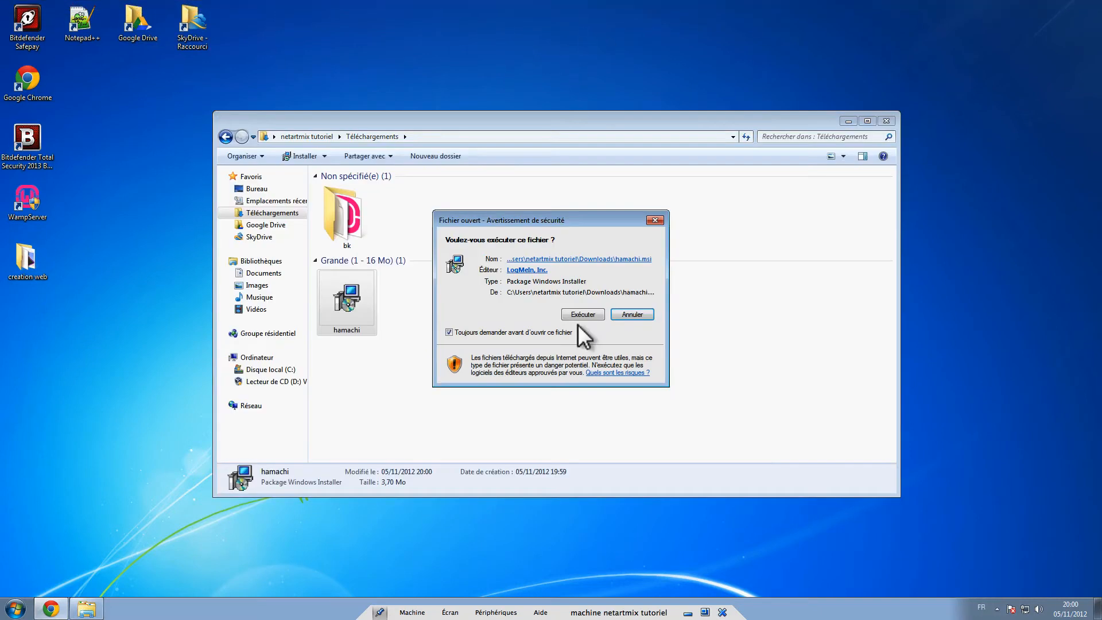
- Run the installer in French, accept the licence, and install with a desktop shortcut
left_click(578, 309)
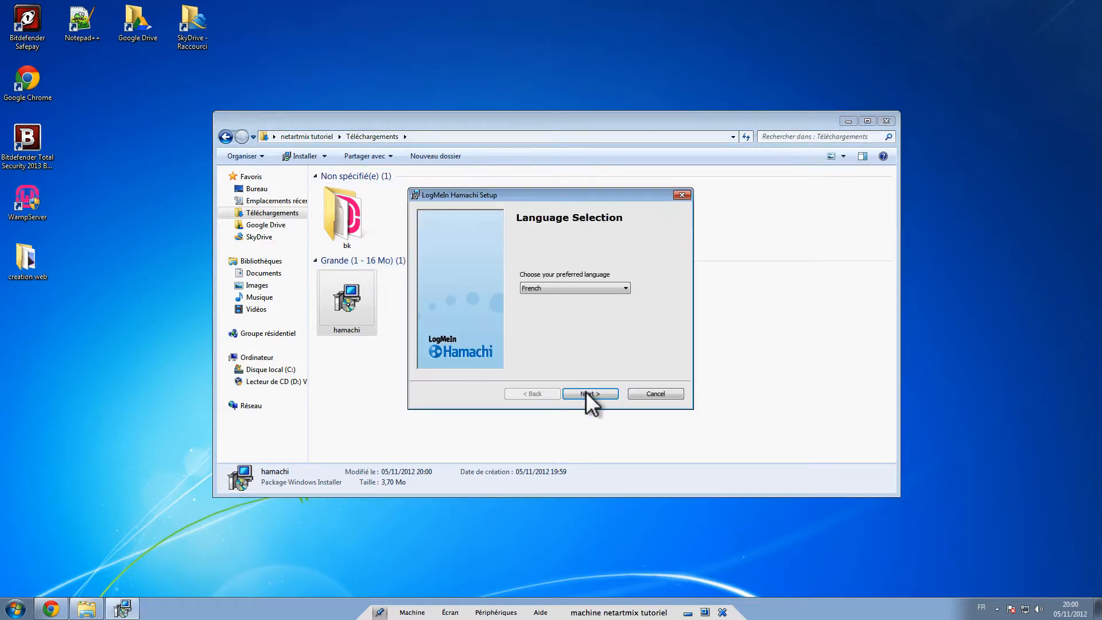
left_click(588, 394)
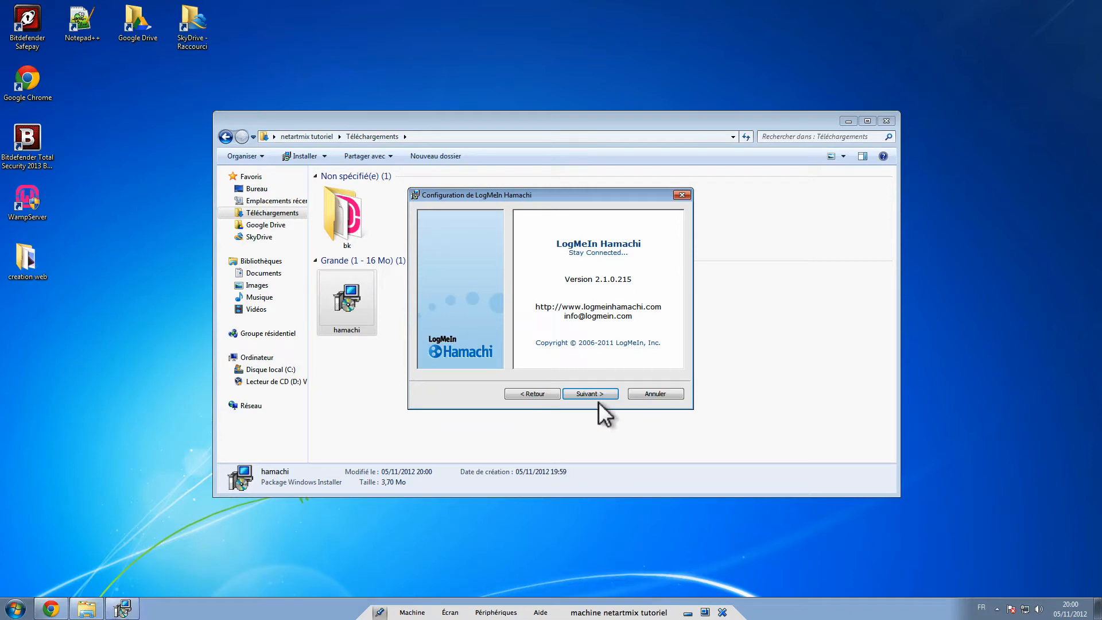
left_click(594, 391)
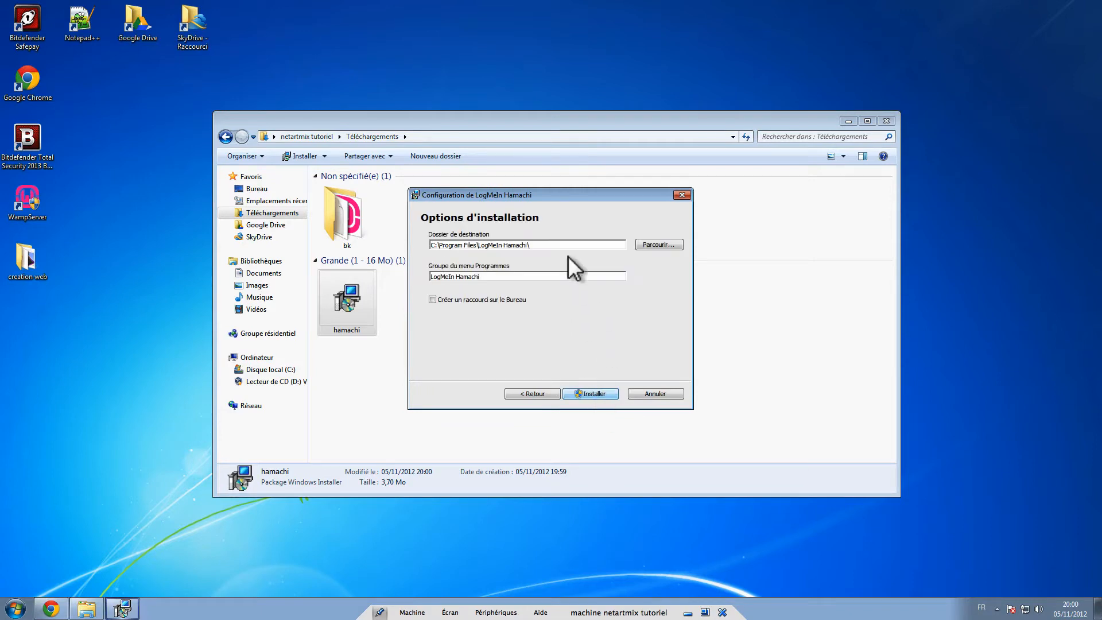
left_click(519, 303)
left_click(598, 392)
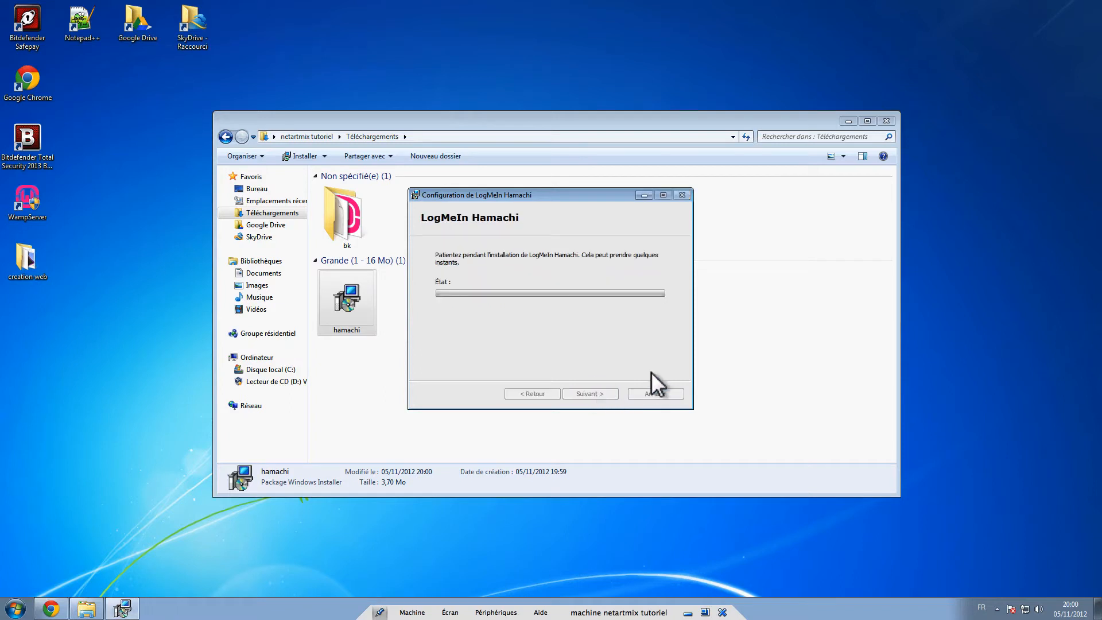
- Approve the installer's prompt and finish setup with Démarrer Hamachi ticked
left_click(847, 121)
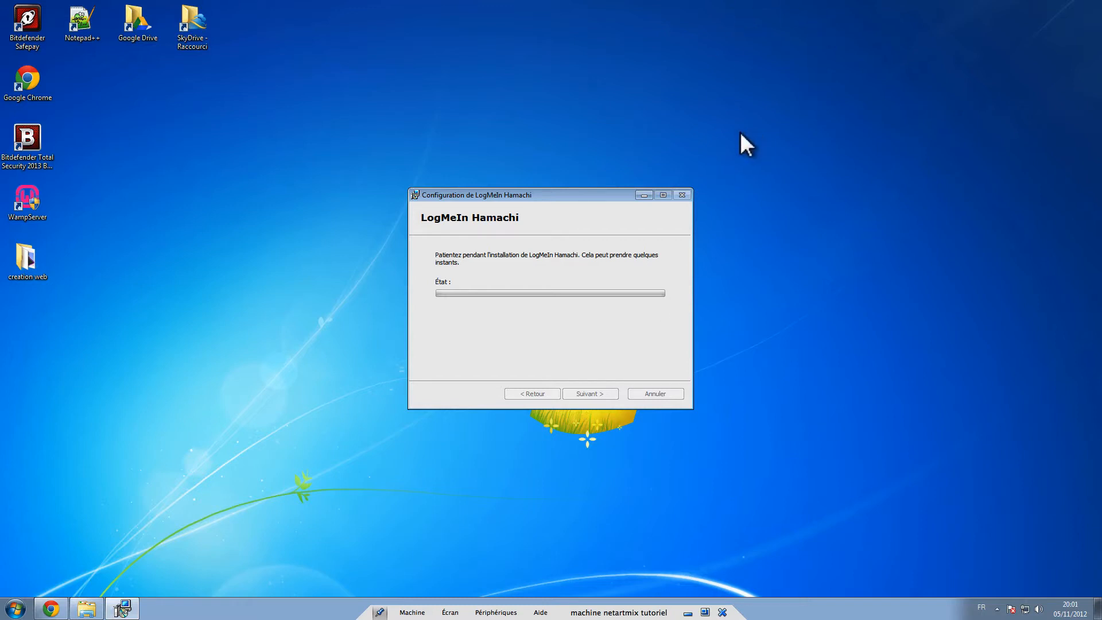
mouse_move(539, 1)
left_click(656, 6)
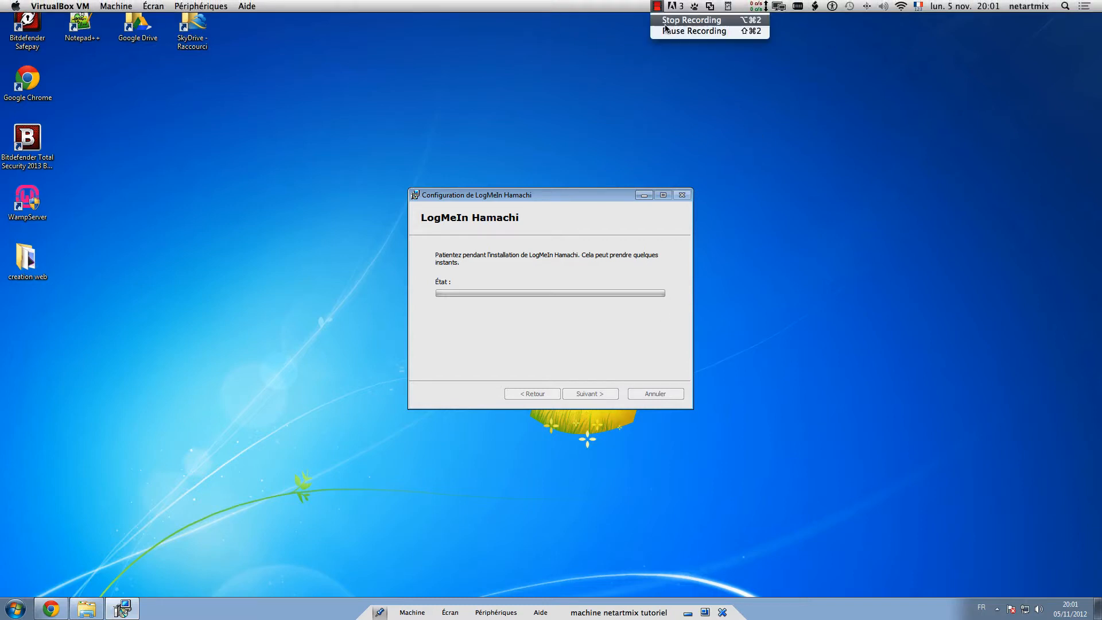
left_click(683, 29)
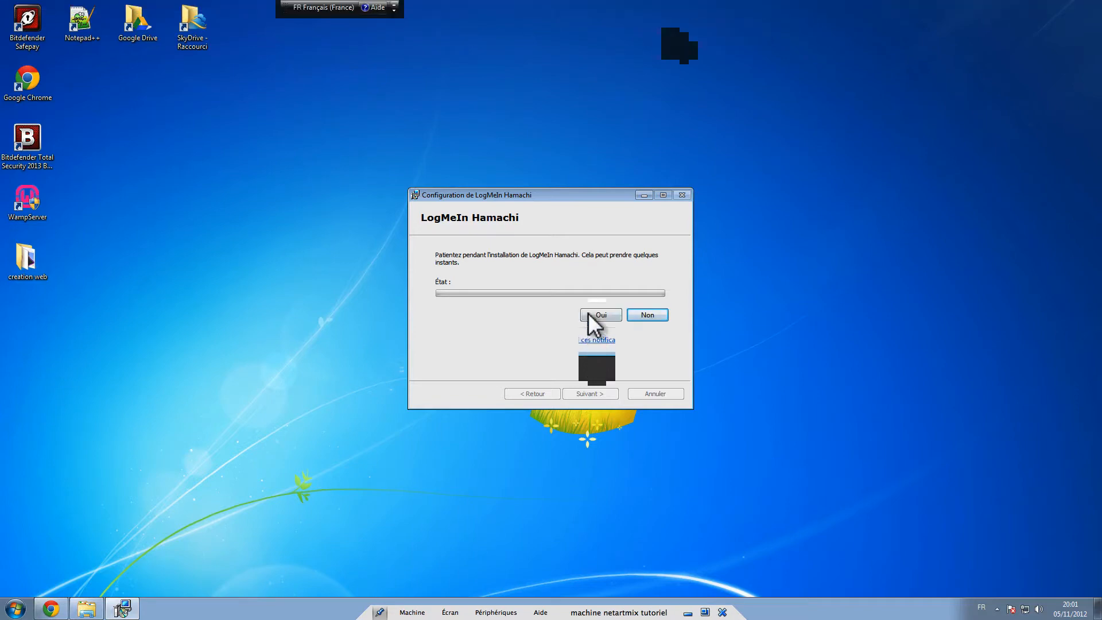
left_click(589, 315)
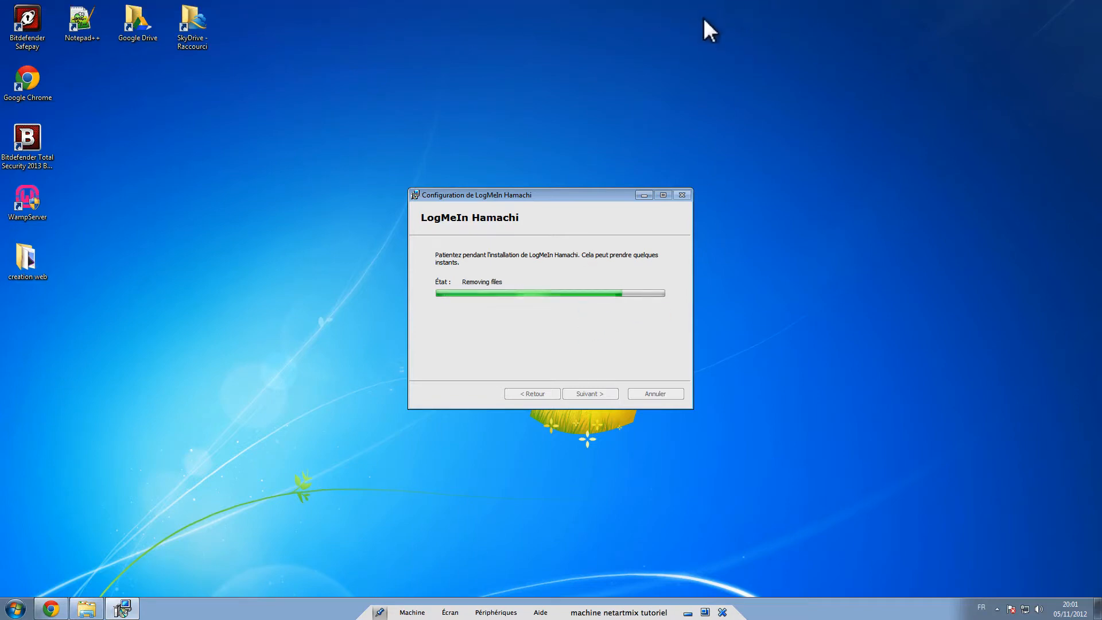
mouse_move(707, 1)
left_click(659, 5)
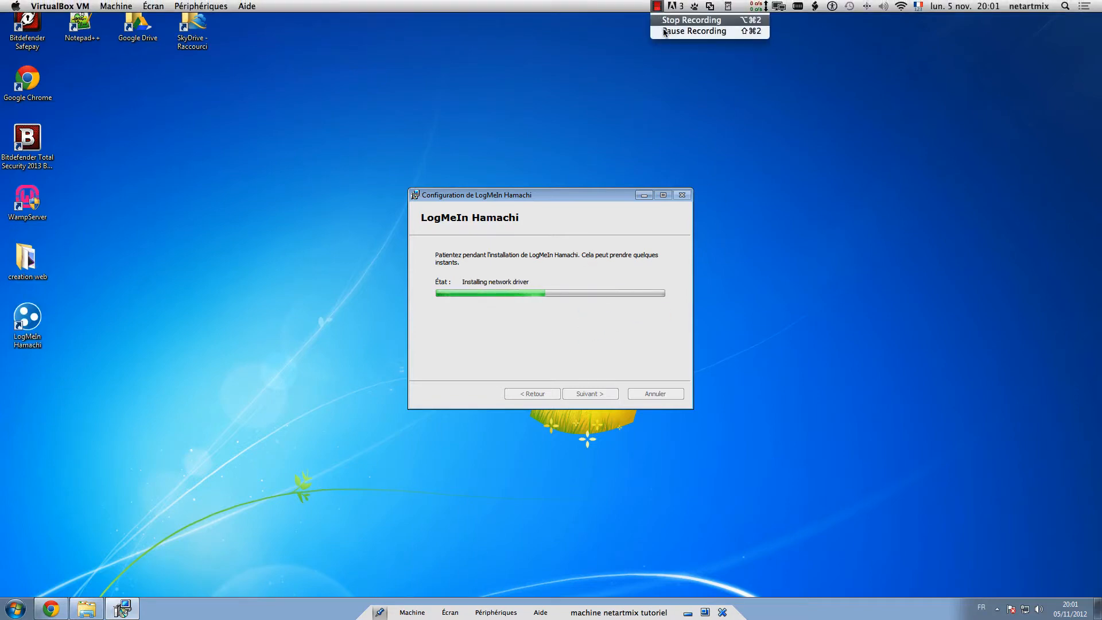
left_click(666, 35)
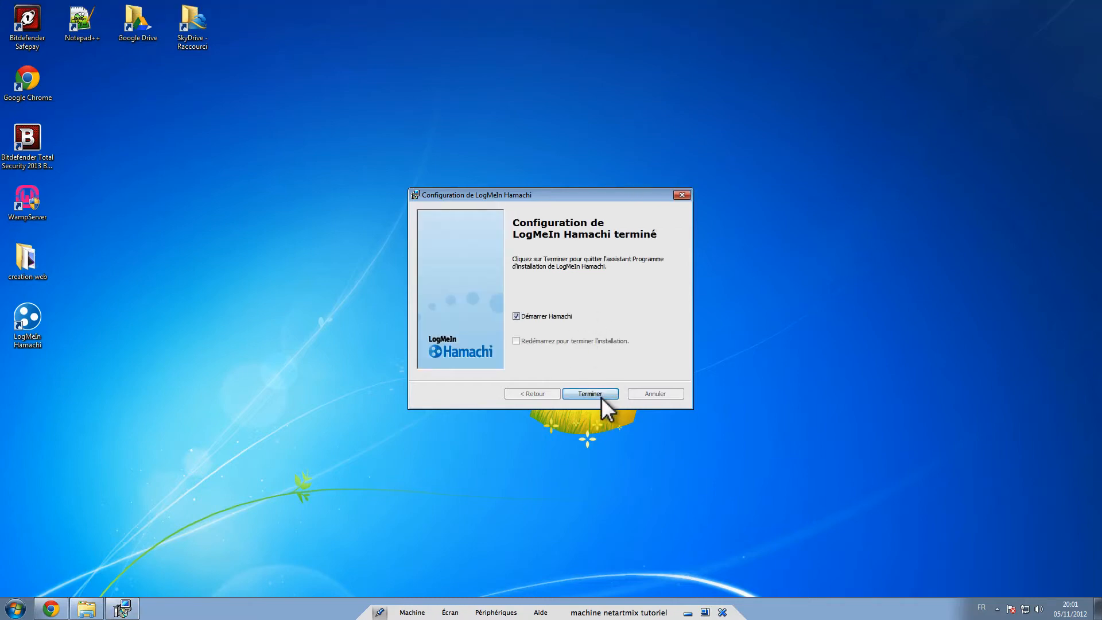
left_click(601, 395)
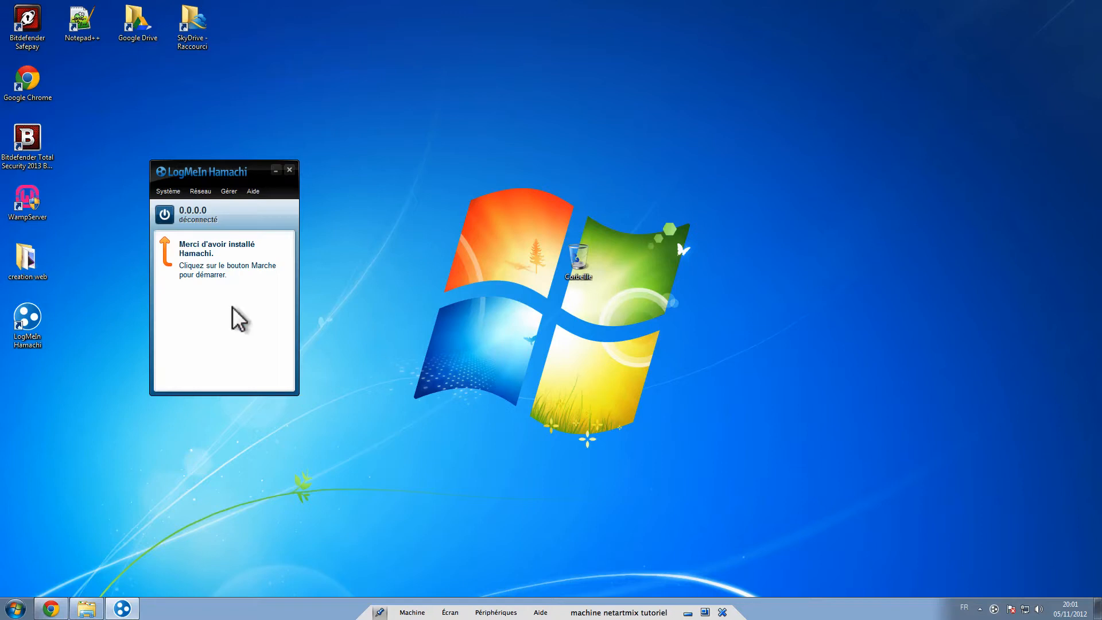
- Power on Hamachi and register this client under the name 'test'
left_click_drag(199, 176, 359, 72)
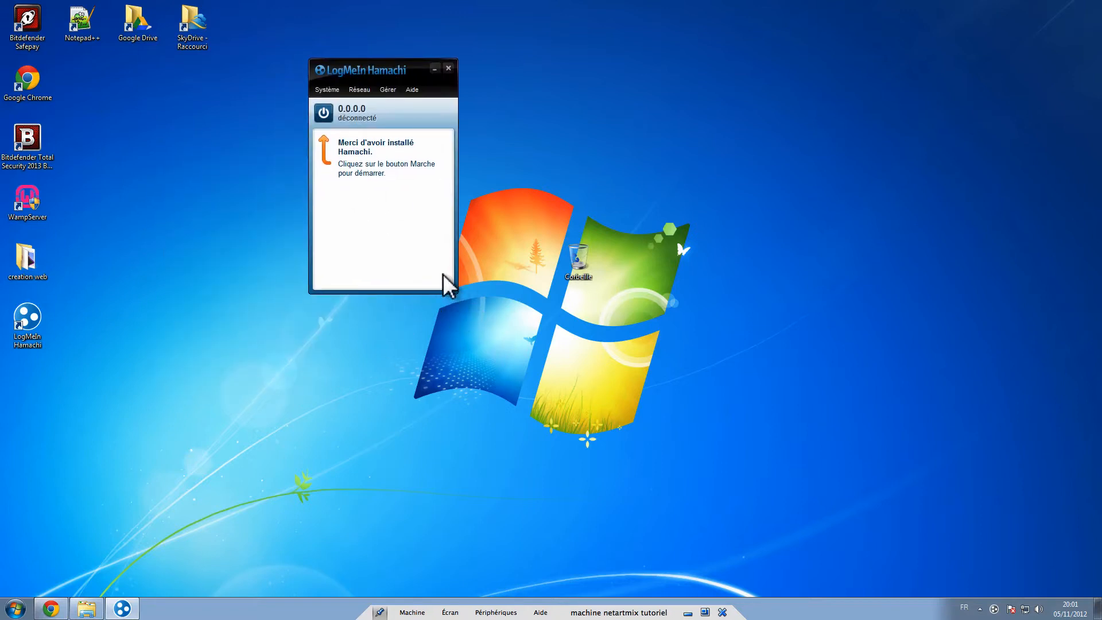
left_click(327, 114)
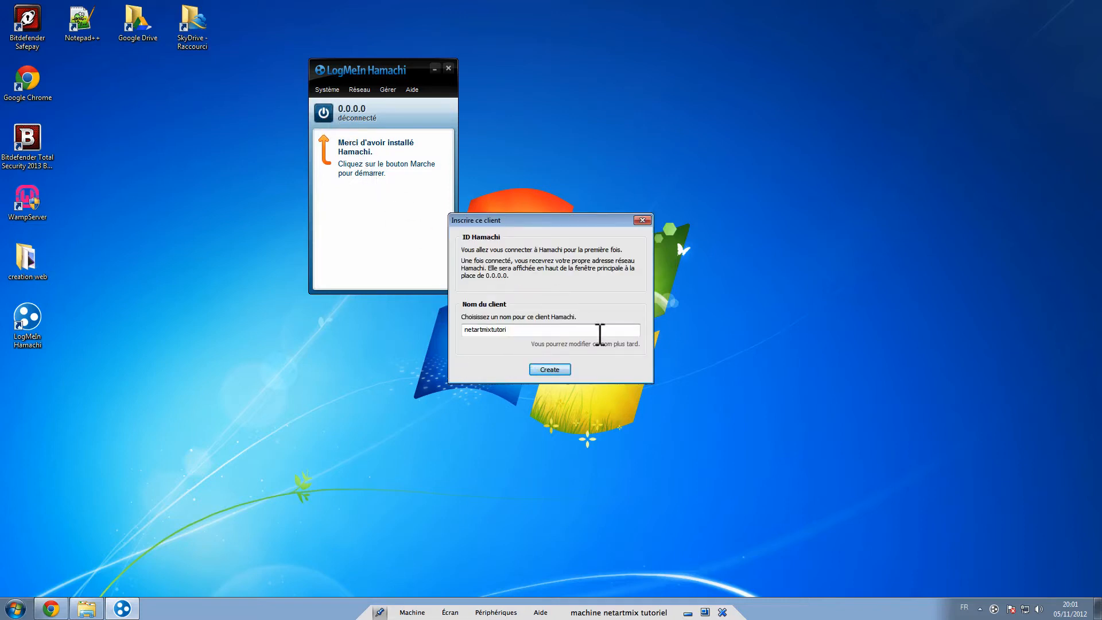
left_click_drag(537, 334, 335, 325)
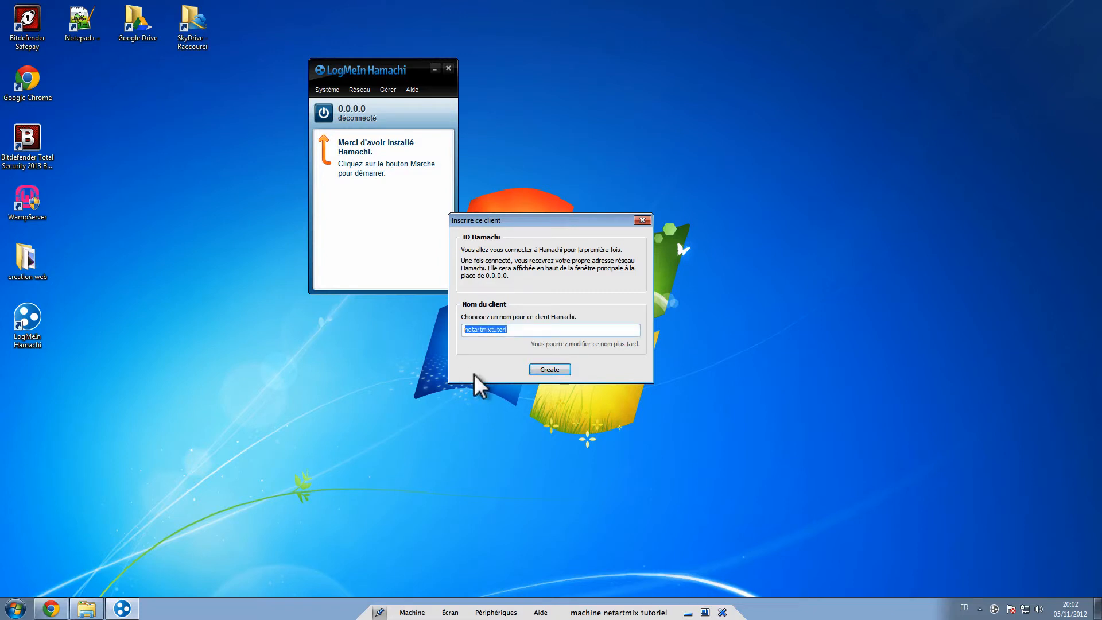
type("test")
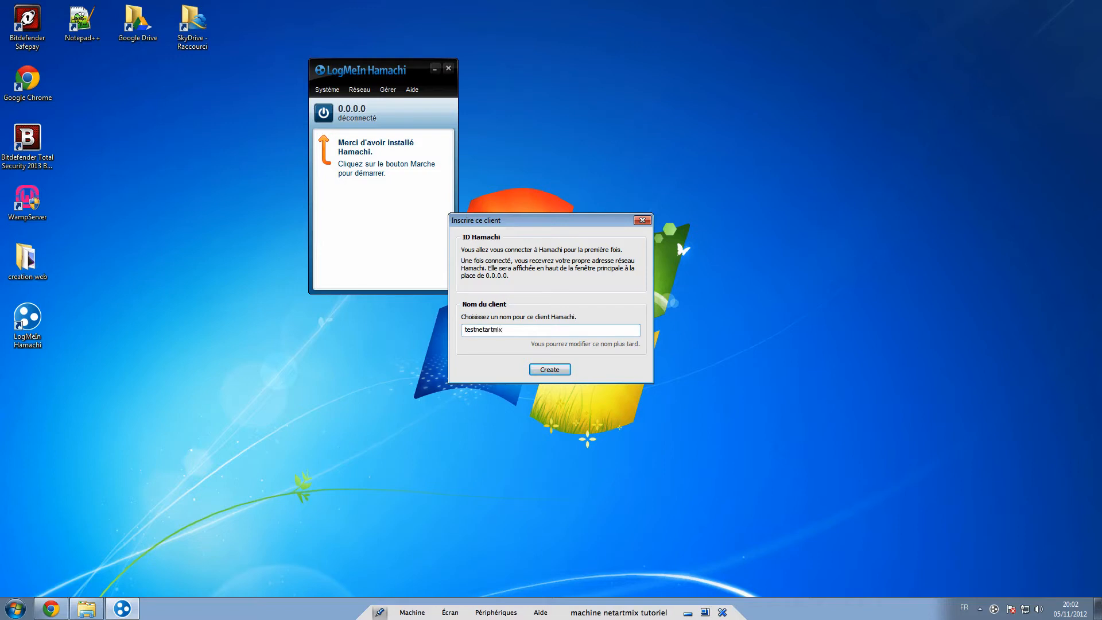
left_click(535, 371)
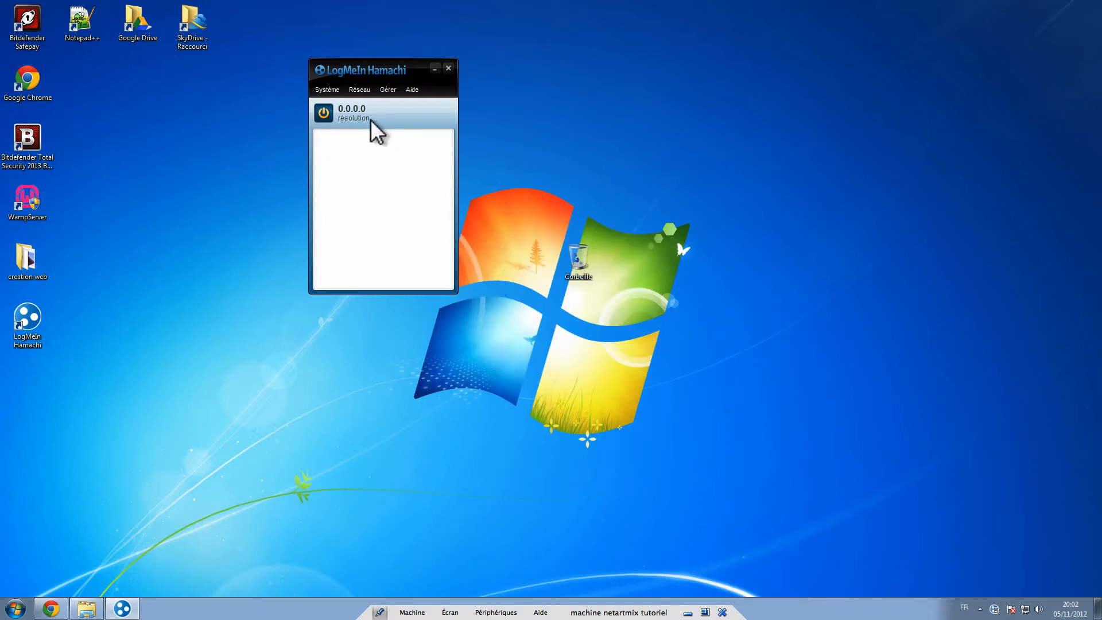
- Open the Hamachi preferences from the Système menu, then close them
left_click(327, 89)
left_click(344, 104)
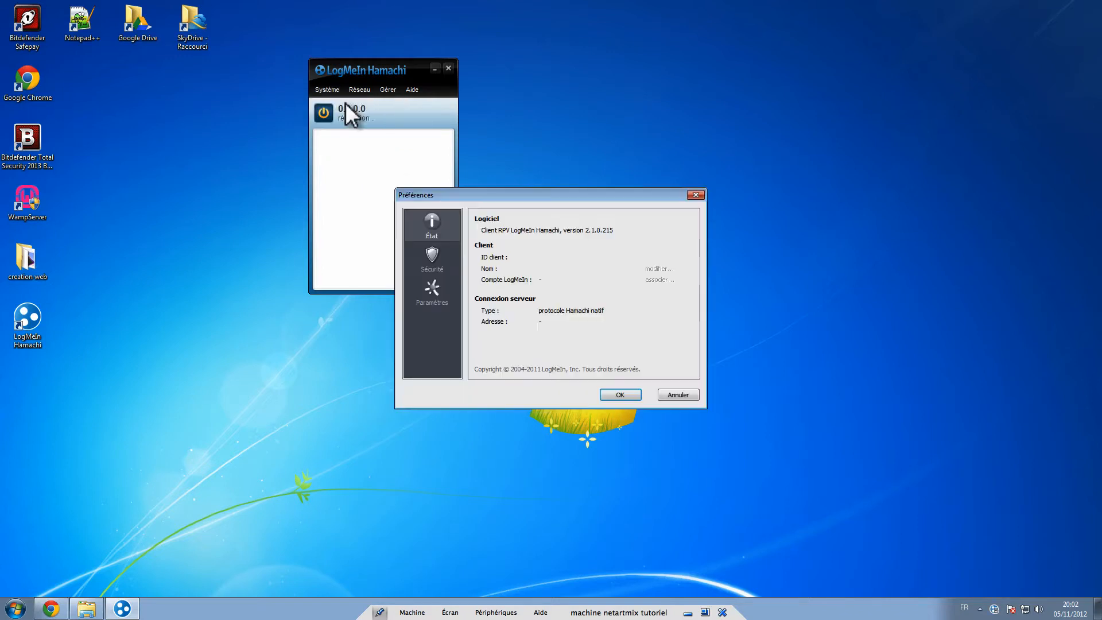
key("Escape")
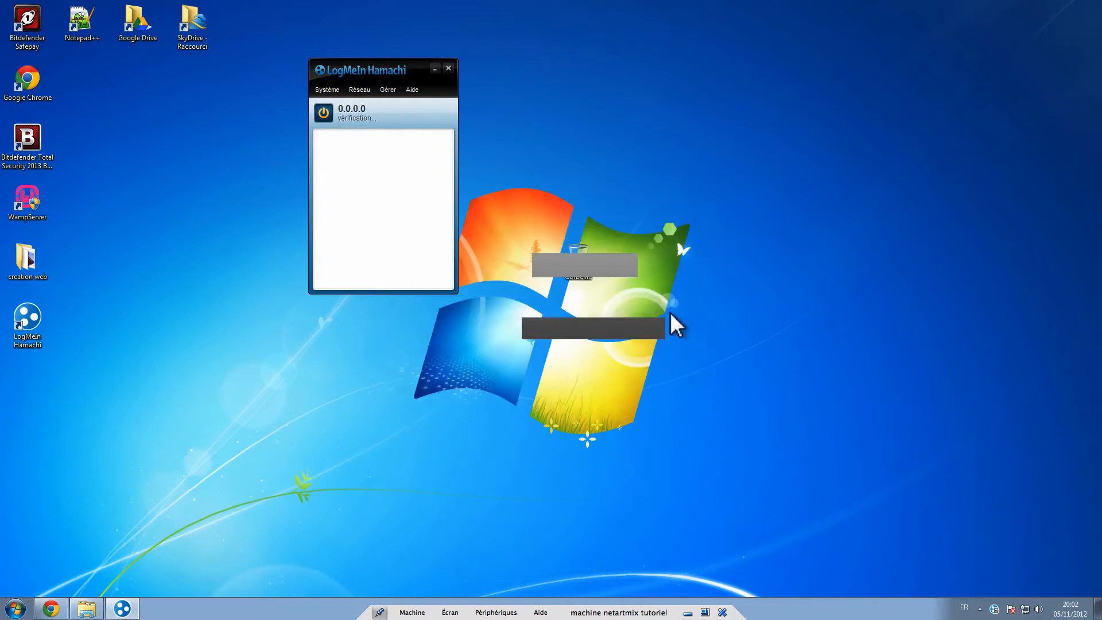
left_click(327, 89)
left_click(339, 104)
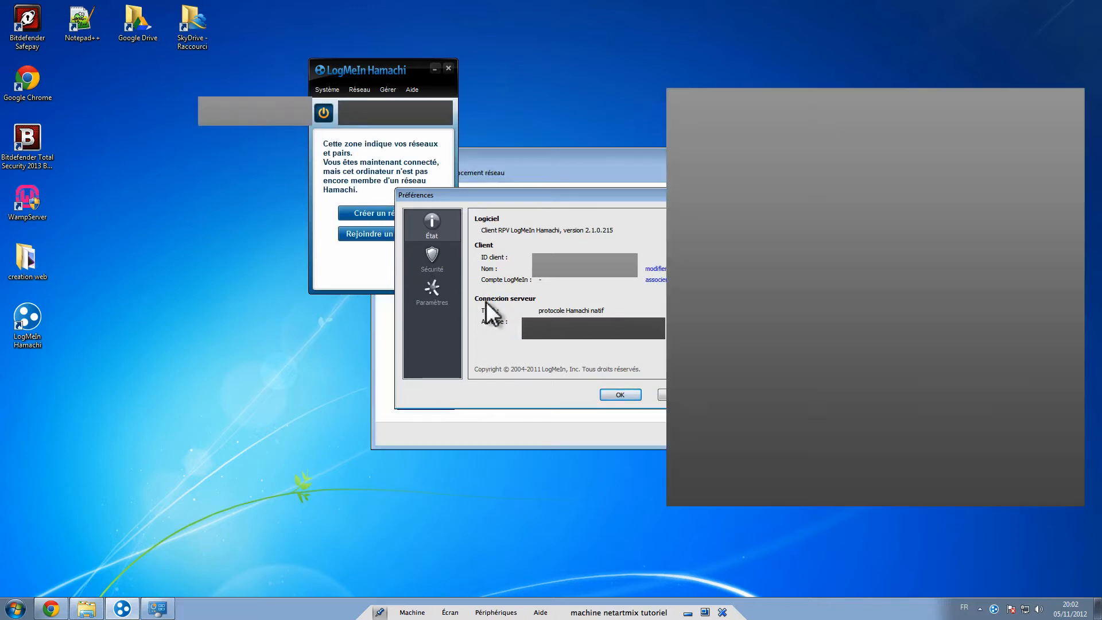
left_click_drag(450, 195, 789, 78)
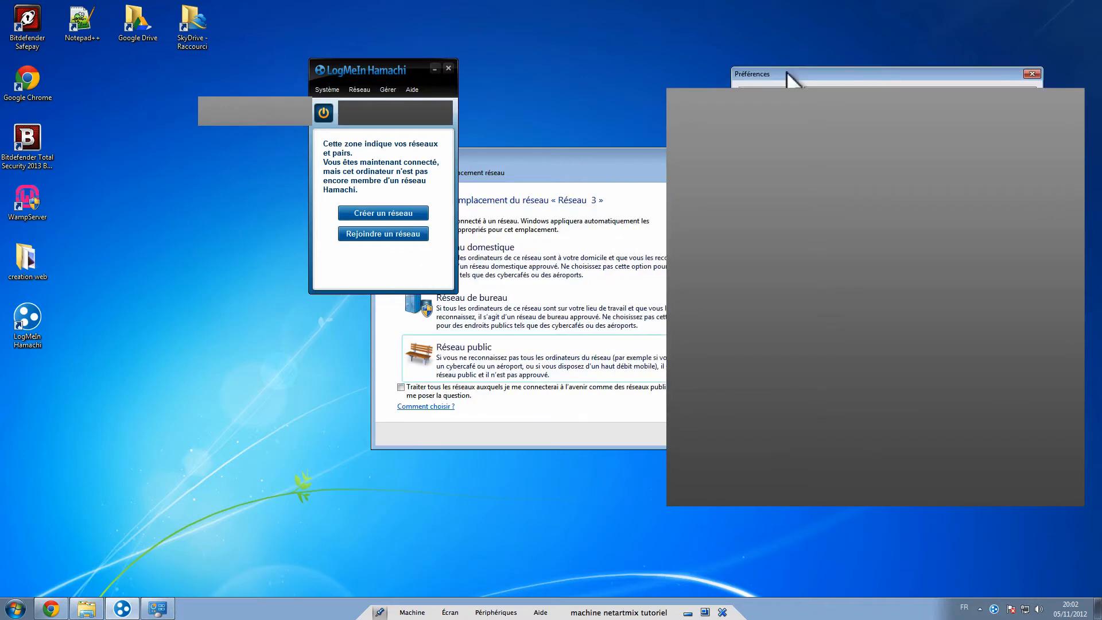
left_click(1032, 74)
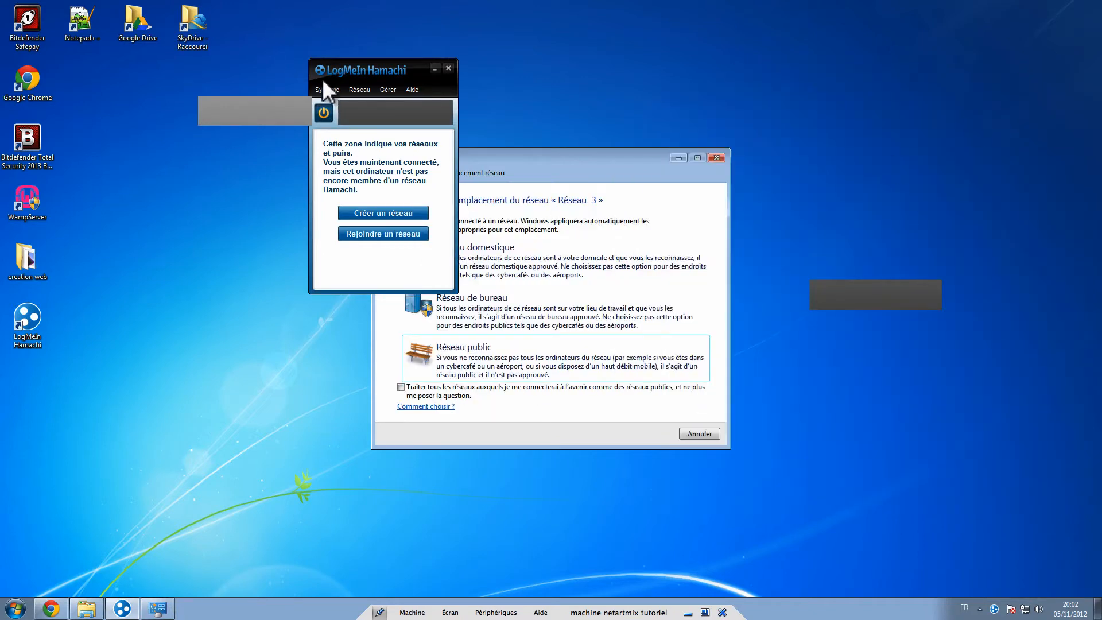
- Set the Hamachi connection 'Réseau 3' as a home network (Réseau domestique)
left_click_drag(334, 70, 198, 73)
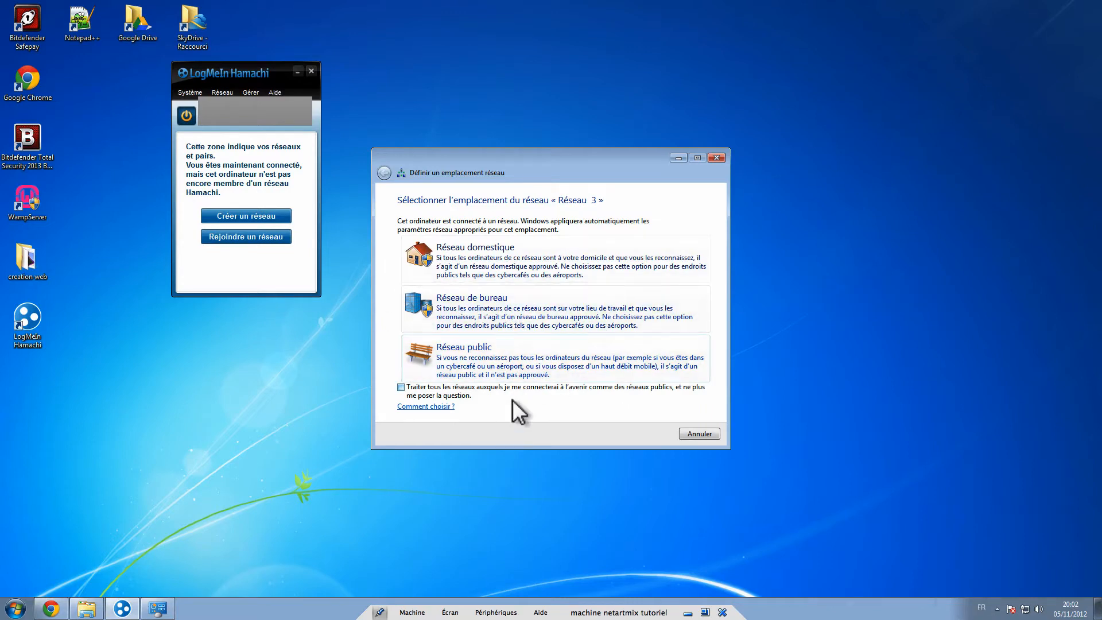
left_click(478, 263)
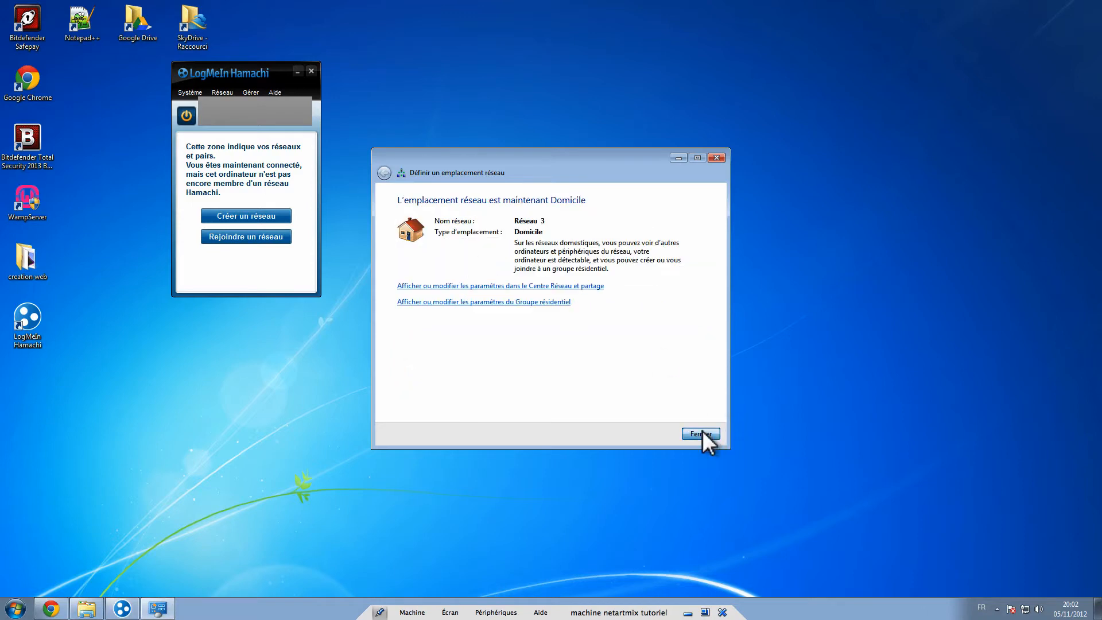
left_click(702, 433)
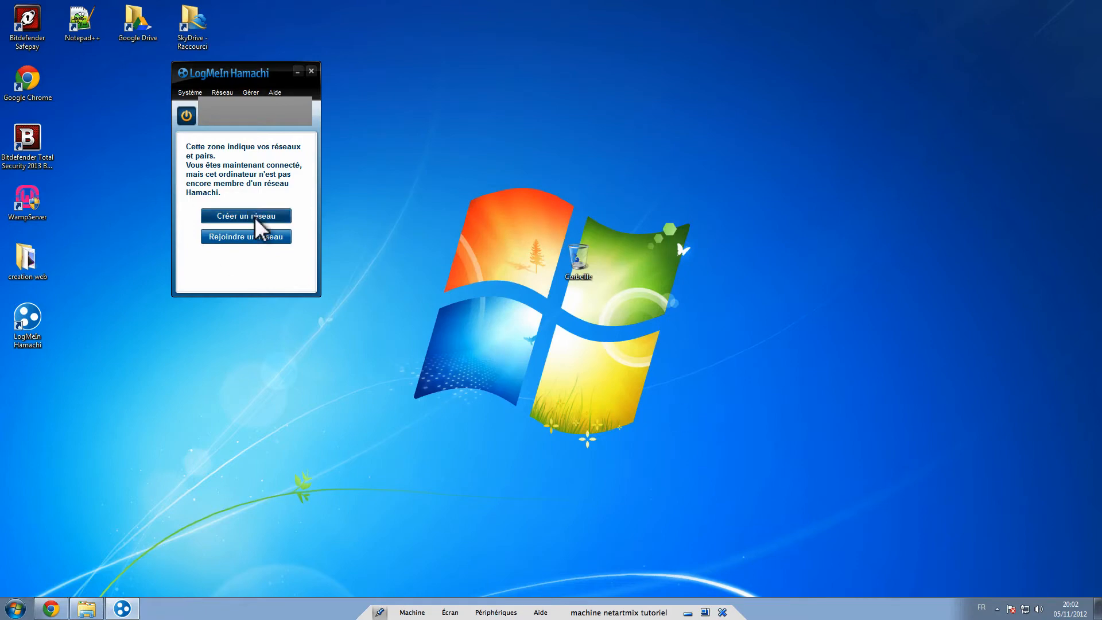
left_click(190, 92)
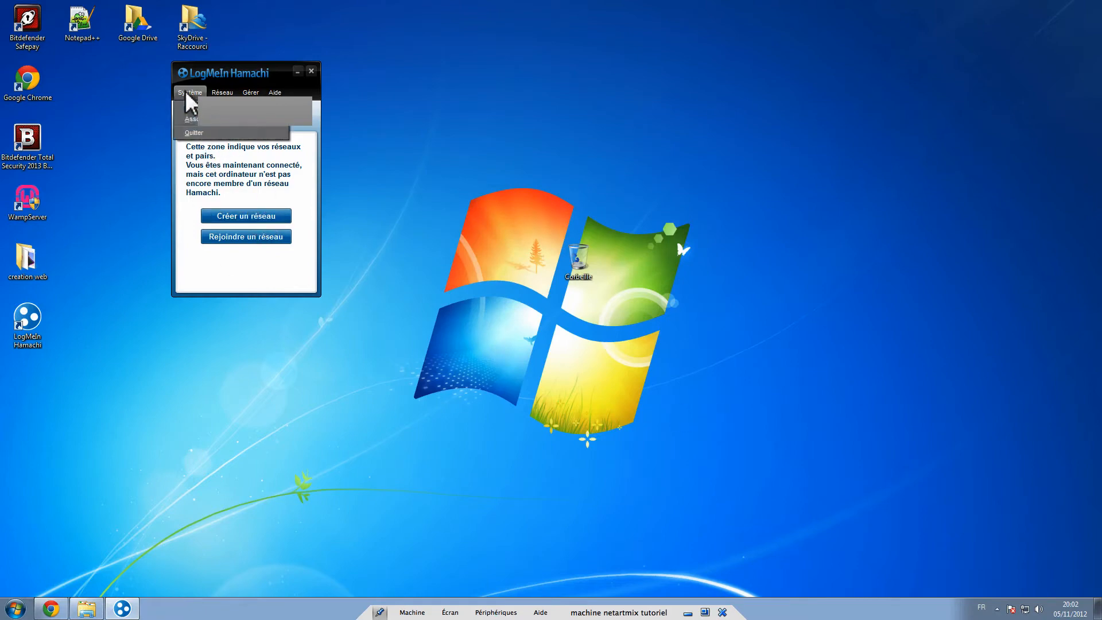
left_click(194, 108)
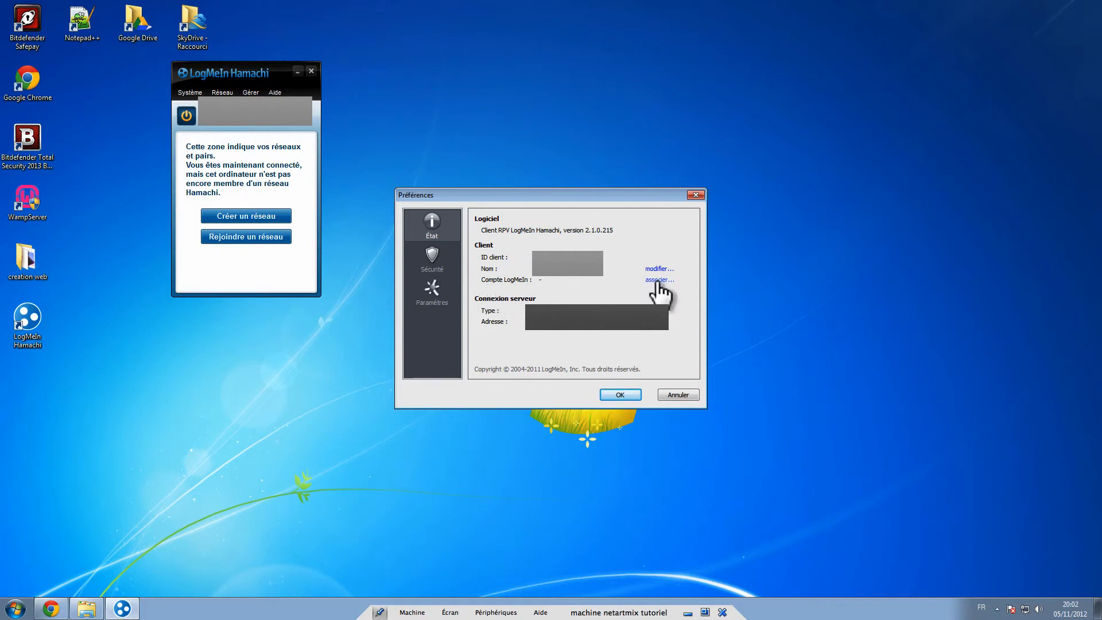
left_click(429, 262)
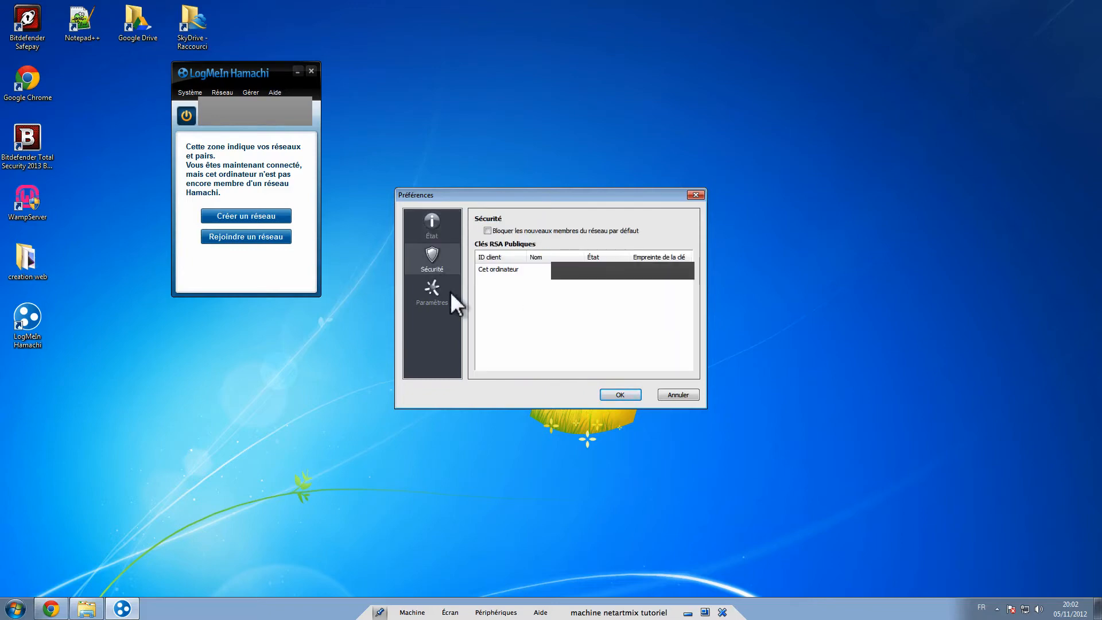
left_click(513, 269)
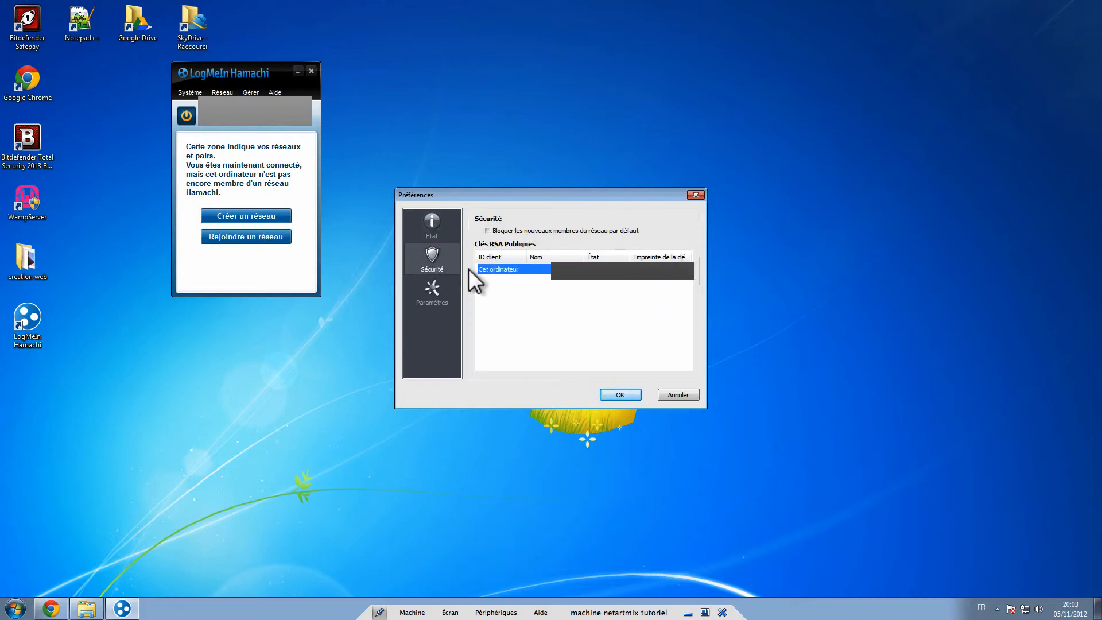
left_click(434, 288)
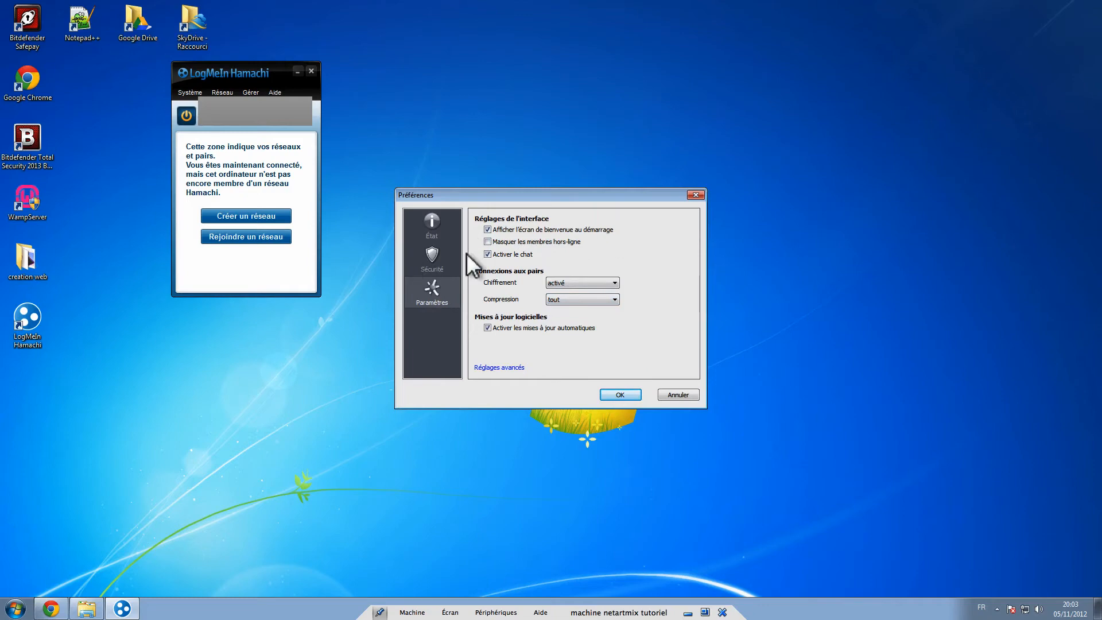
left_click(601, 281)
left_click(601, 281)
left_click(600, 300)
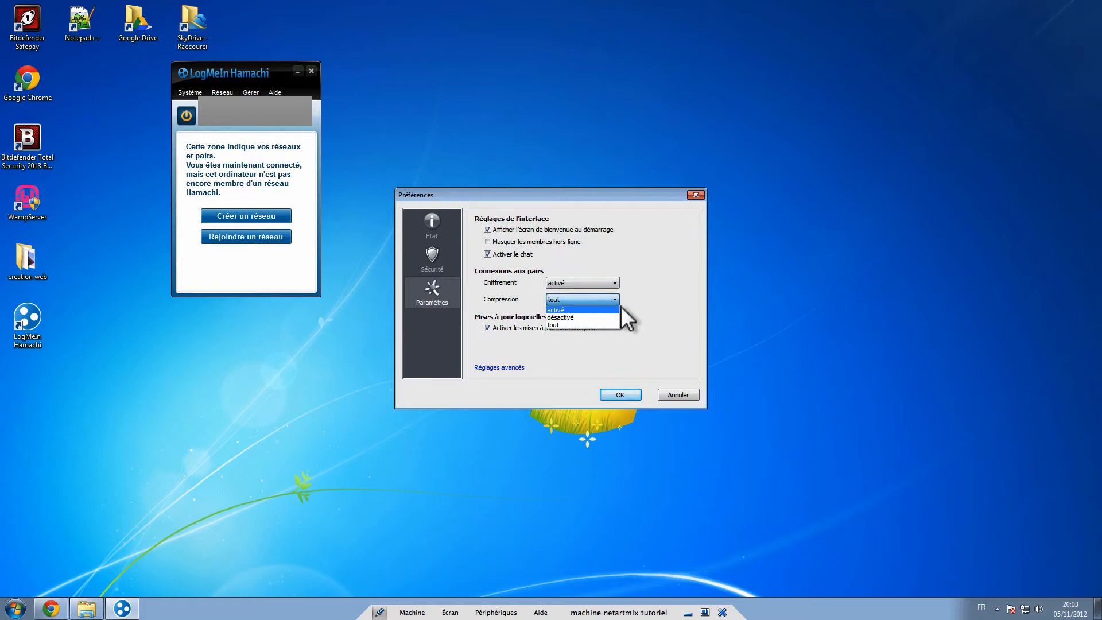
left_click(641, 305)
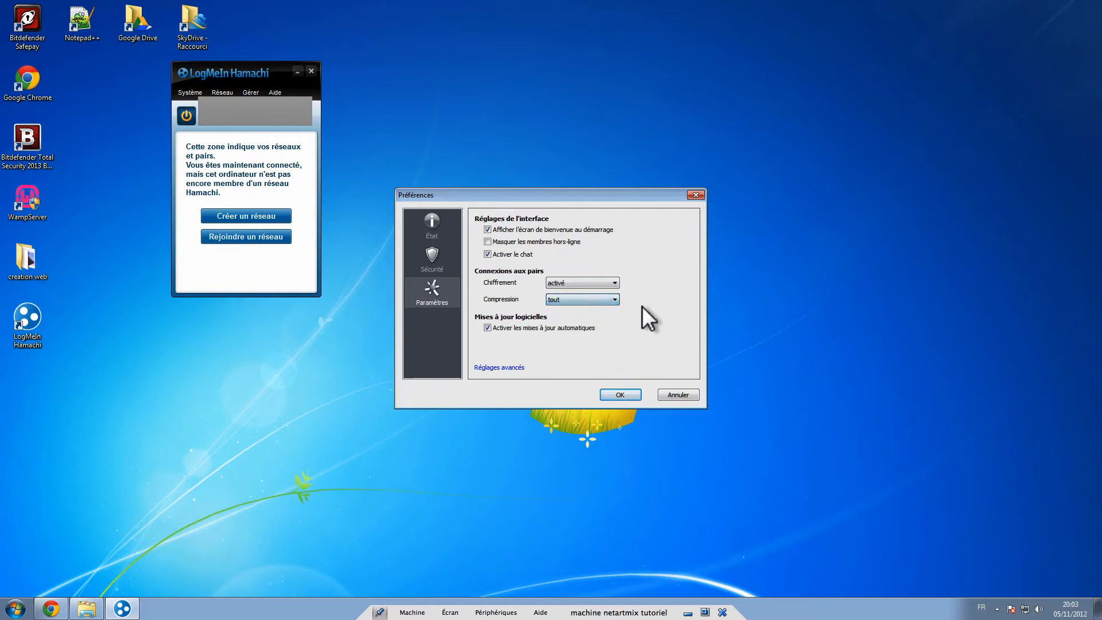
left_click(520, 368)
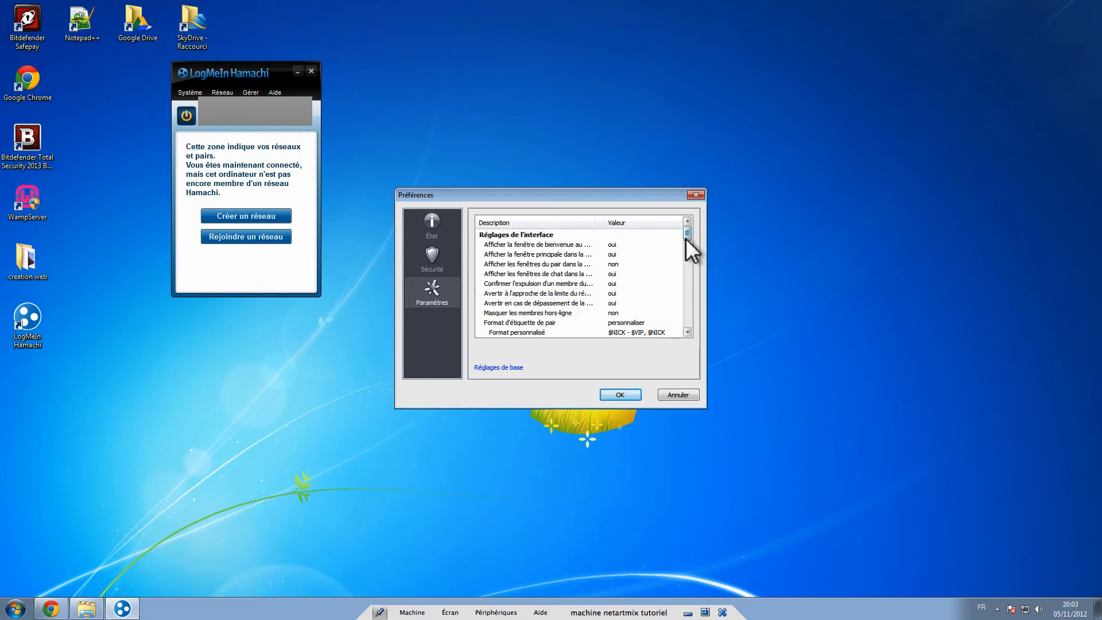
left_click_drag(686, 240, 684, 211)
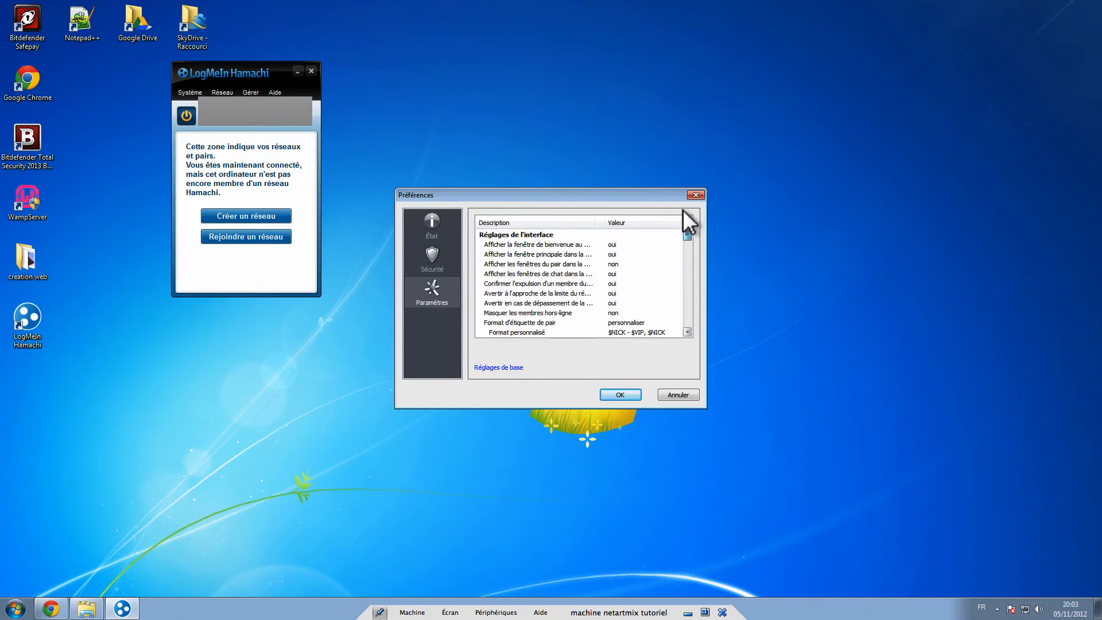
left_click(696, 195)
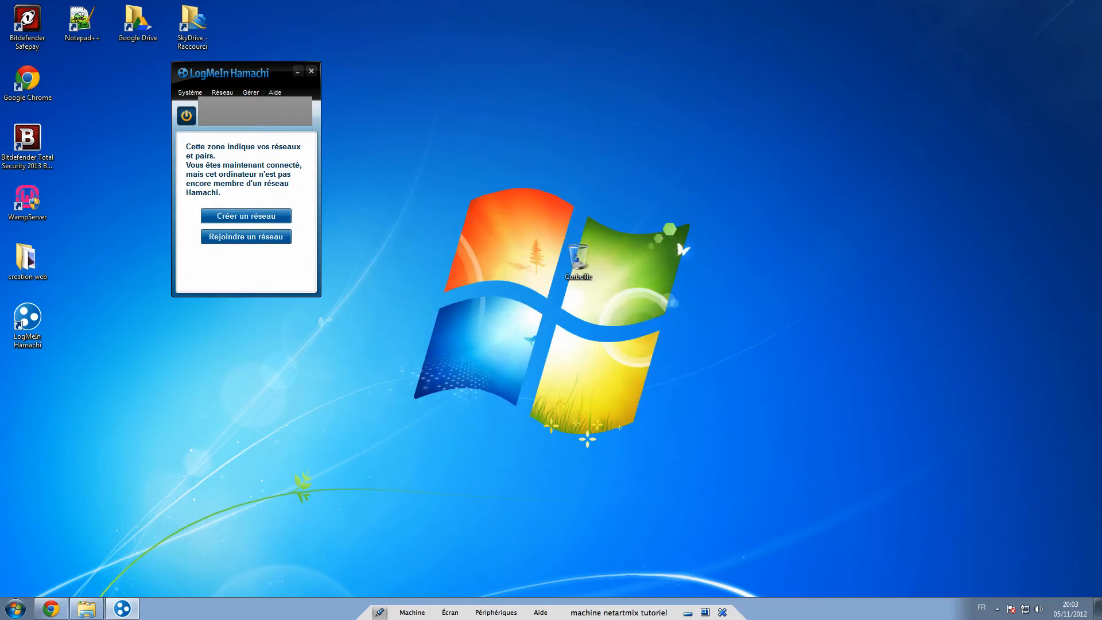
- Look through the network options in Hamachi
left_click(226, 93)
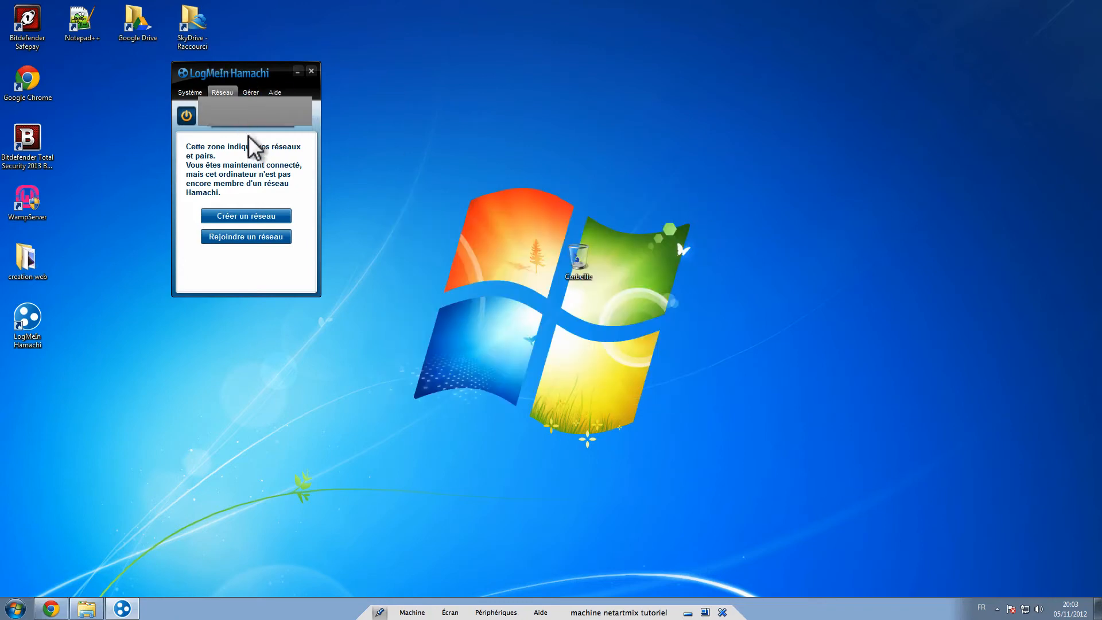
mouse_move(244, 92)
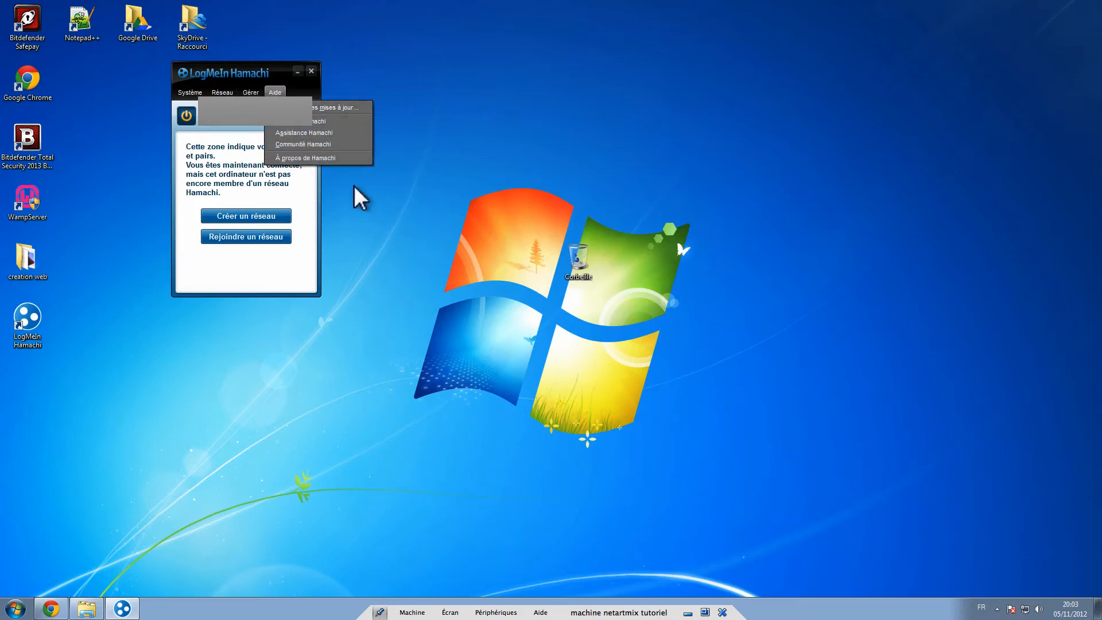
left_click(252, 260)
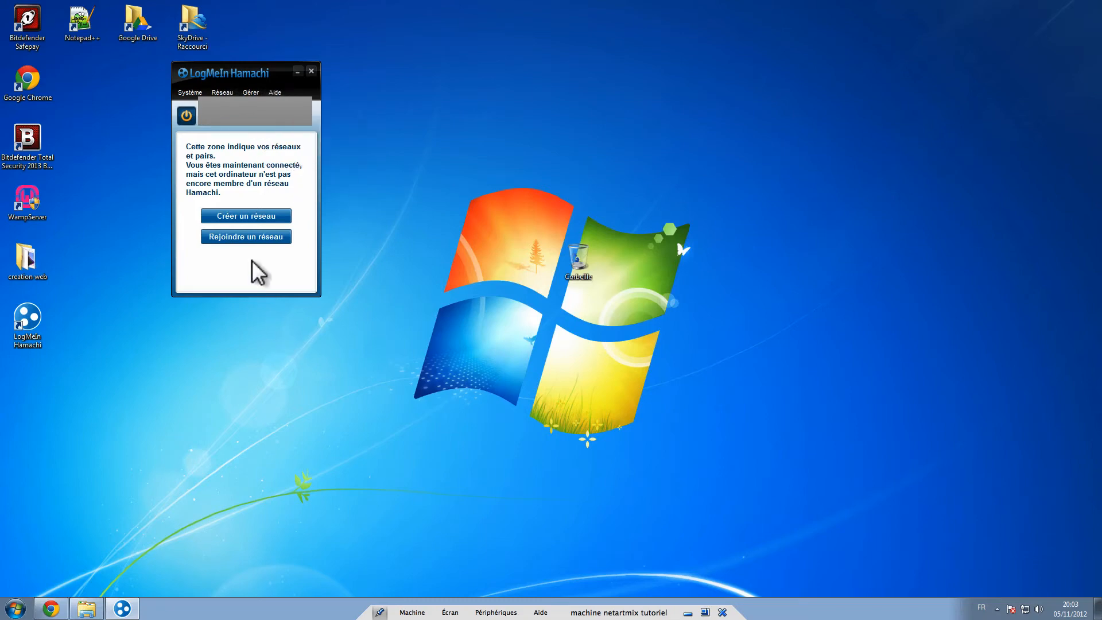
- Create a password-protected network with ID 'sdjfksfezrkezh' and view its 1/5 members
left_click(257, 216)
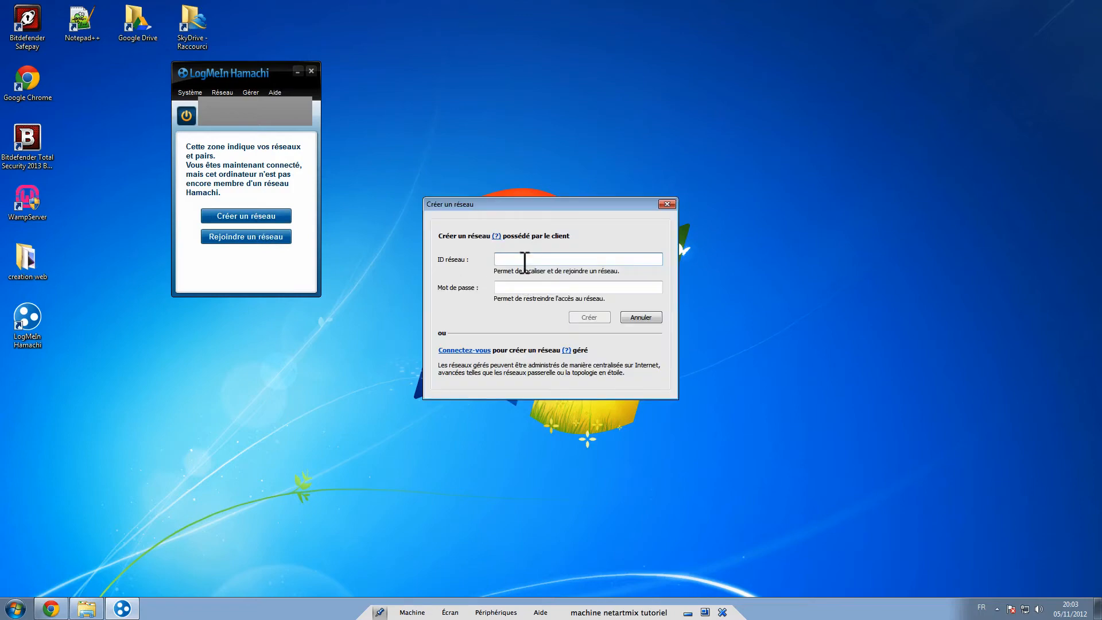
type("sdjfksfezrkezhrsdkjfhsjkfjshdfjshdfjkher")
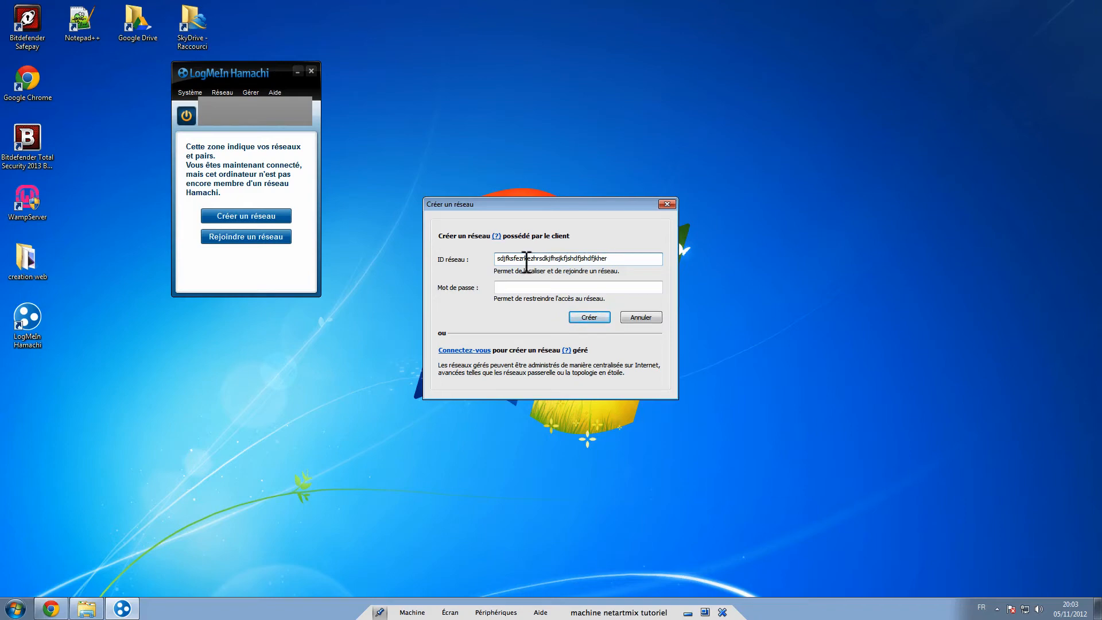
left_click(555, 288)
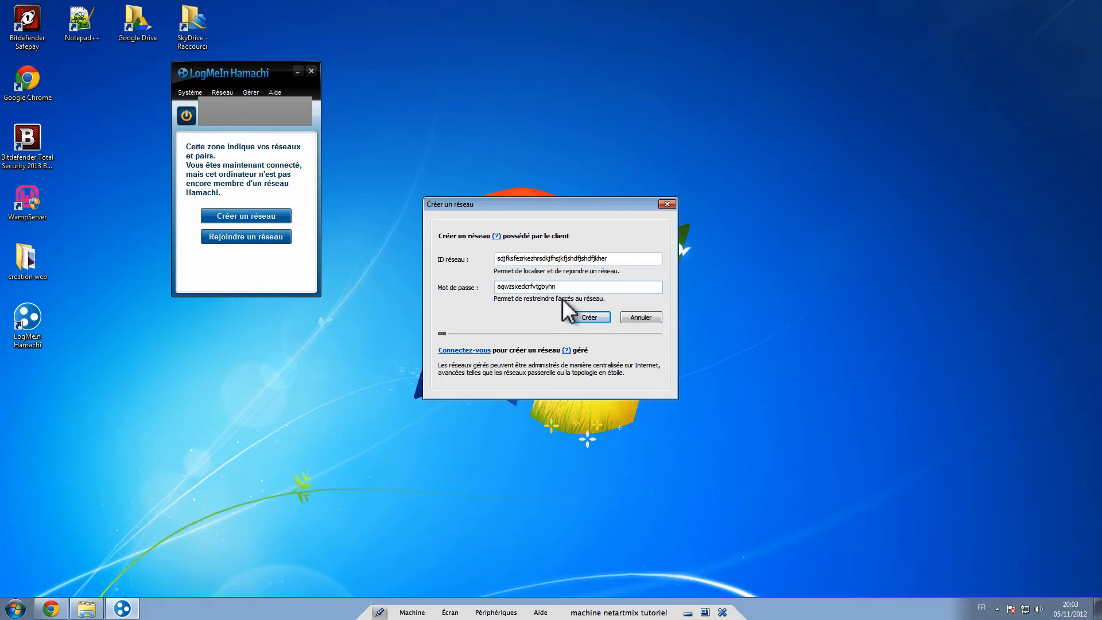
left_click_drag(531, 287, 481, 289)
left_click_drag(604, 285, 457, 274)
left_click(590, 319)
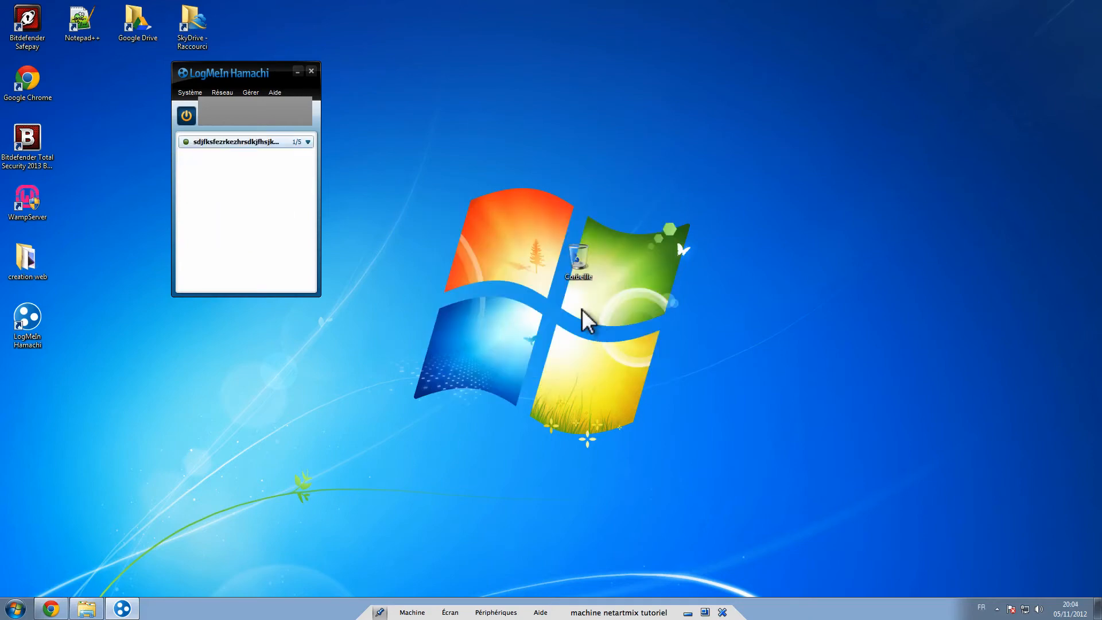
left_click(305, 143)
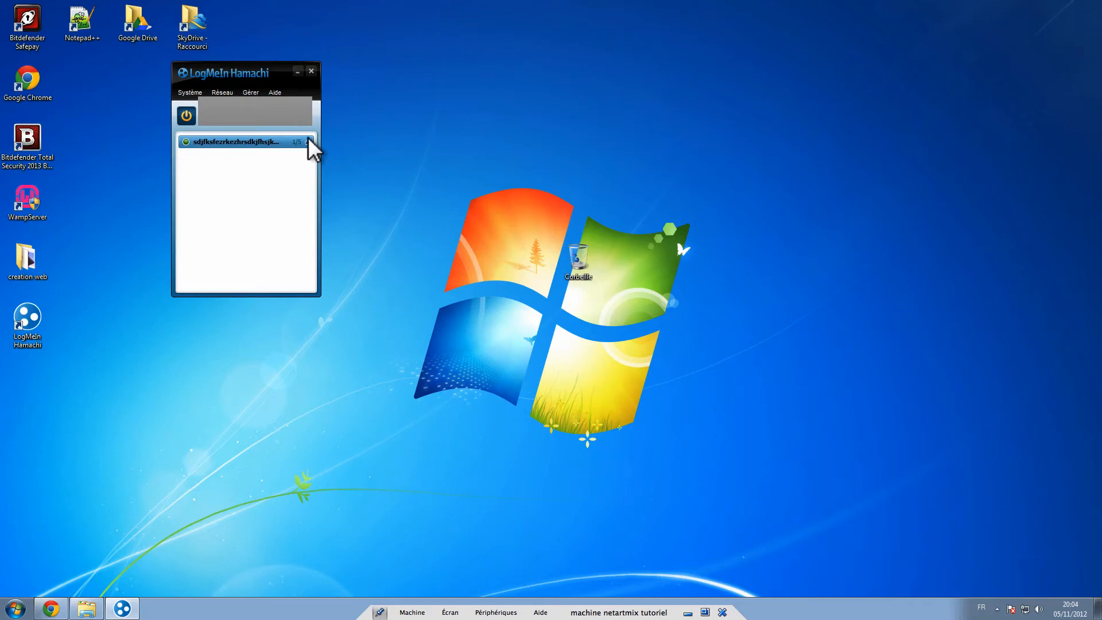
left_click(310, 142)
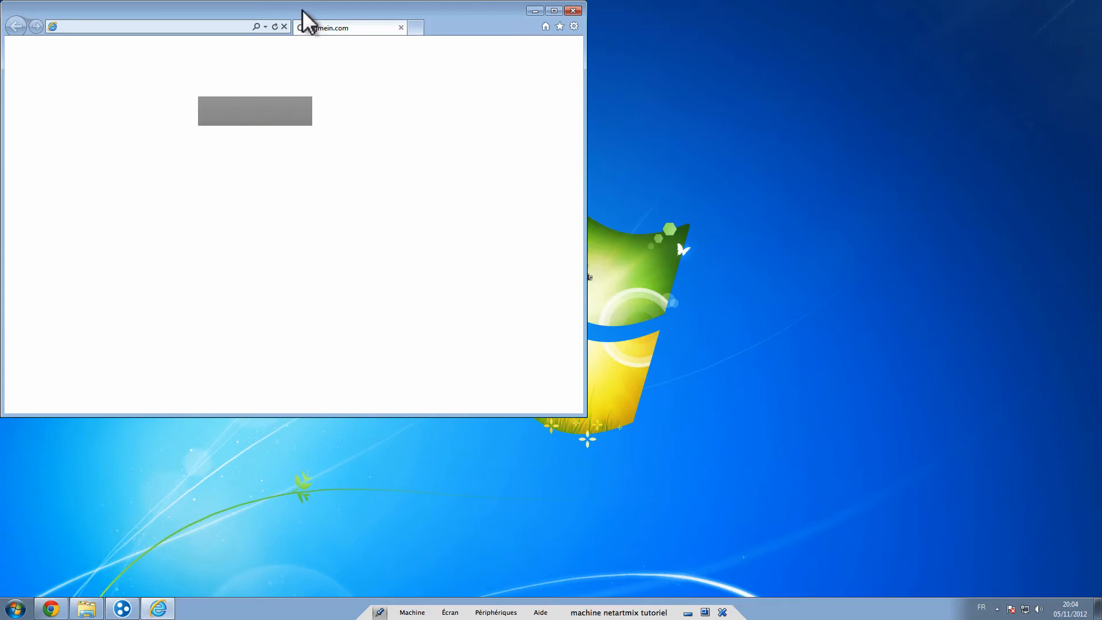
- Review the Hamachi pricing page, including the Standard plan, then close Internet Explorer
left_click_drag(303, 10, 720, 57)
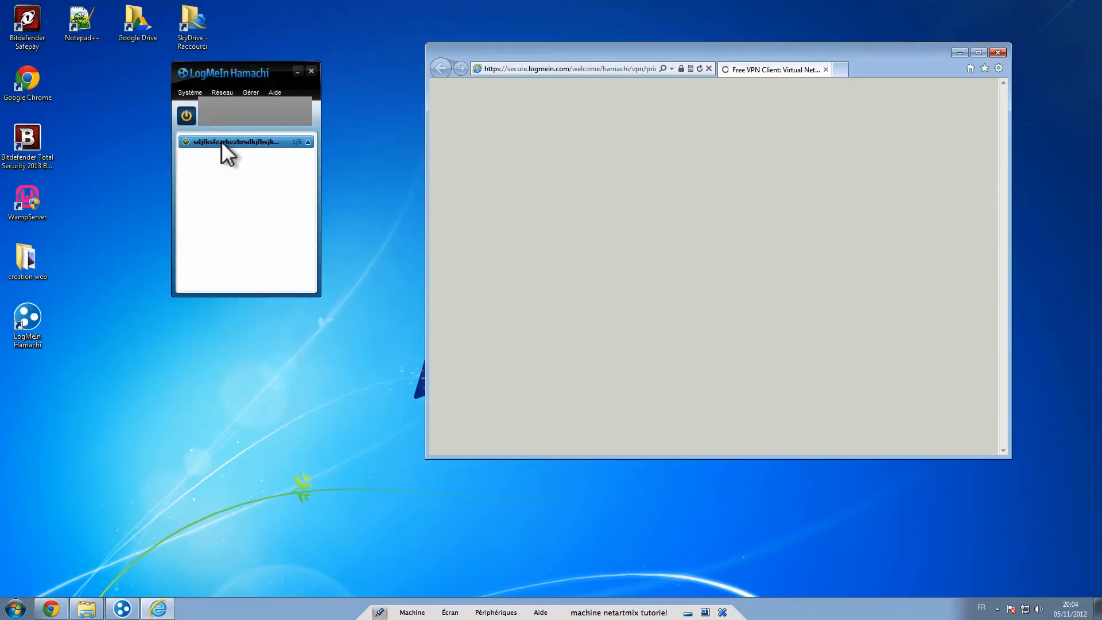
mouse_move(221, 140)
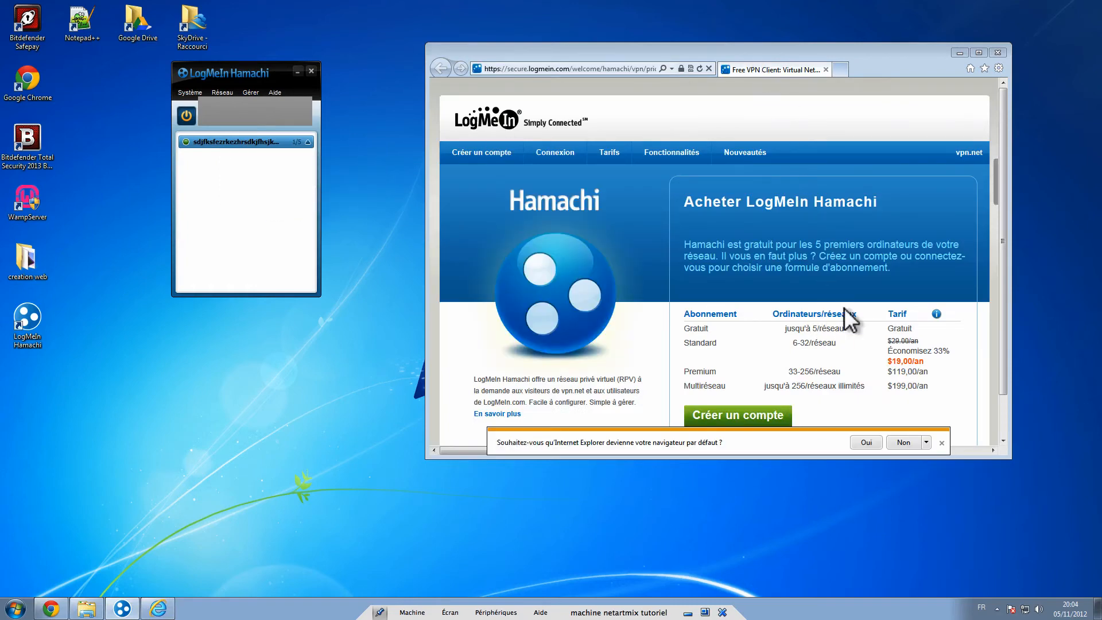
left_click(995, 171)
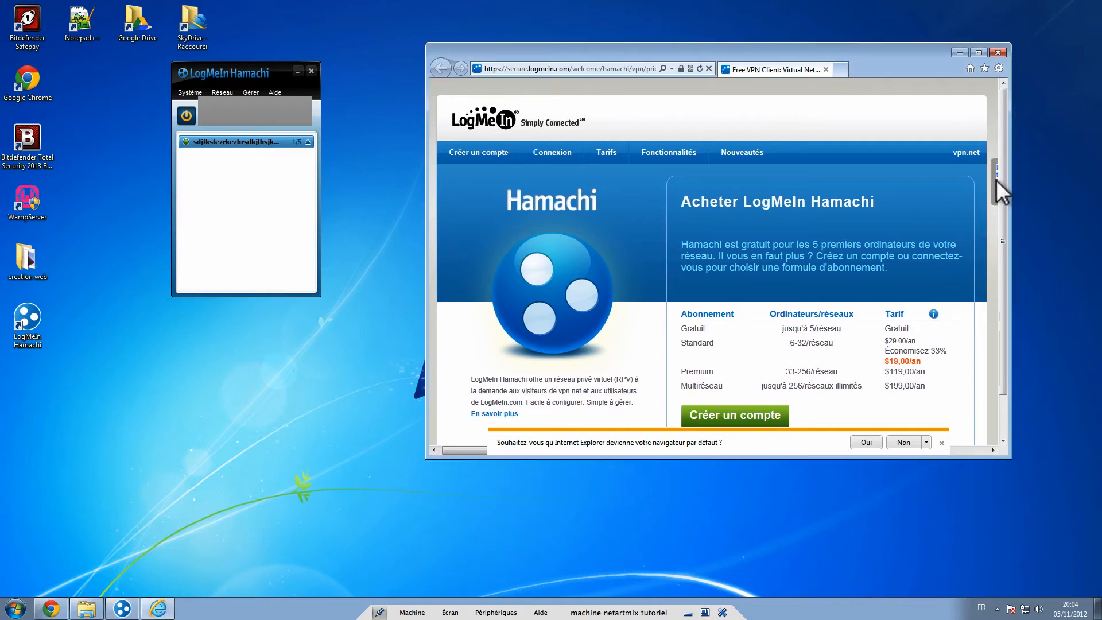
left_click_drag(1001, 239, 999, 280)
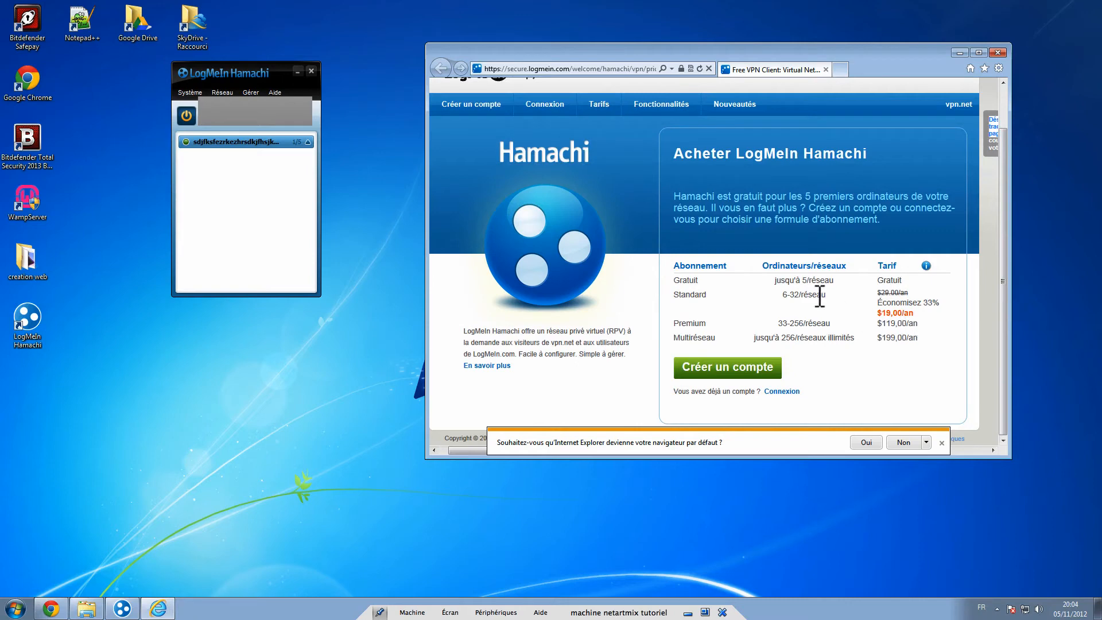
left_click_drag(777, 305, 838, 295)
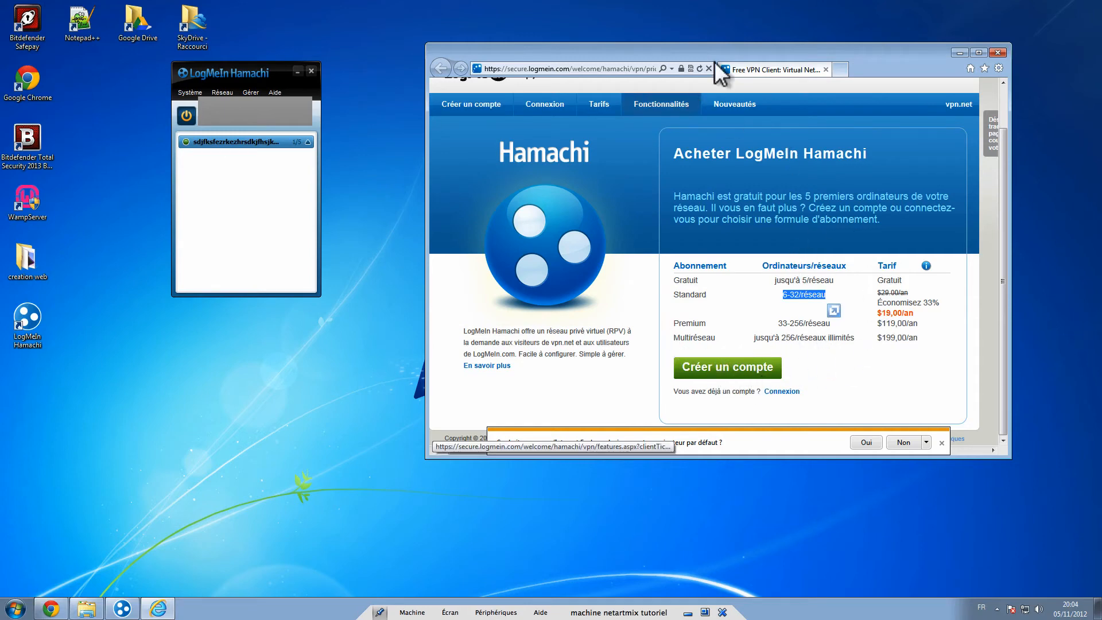
left_click(998, 52)
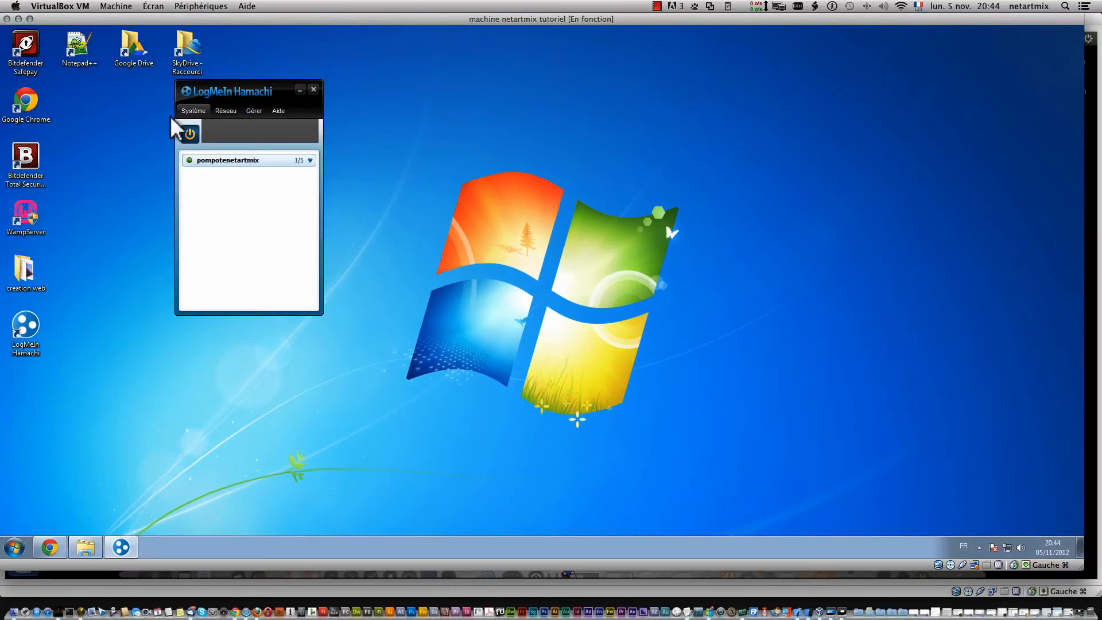
- Shrink and minimize the Windows VM so the Ubuntu VM's Haguichi window is in front
left_click(226, 110)
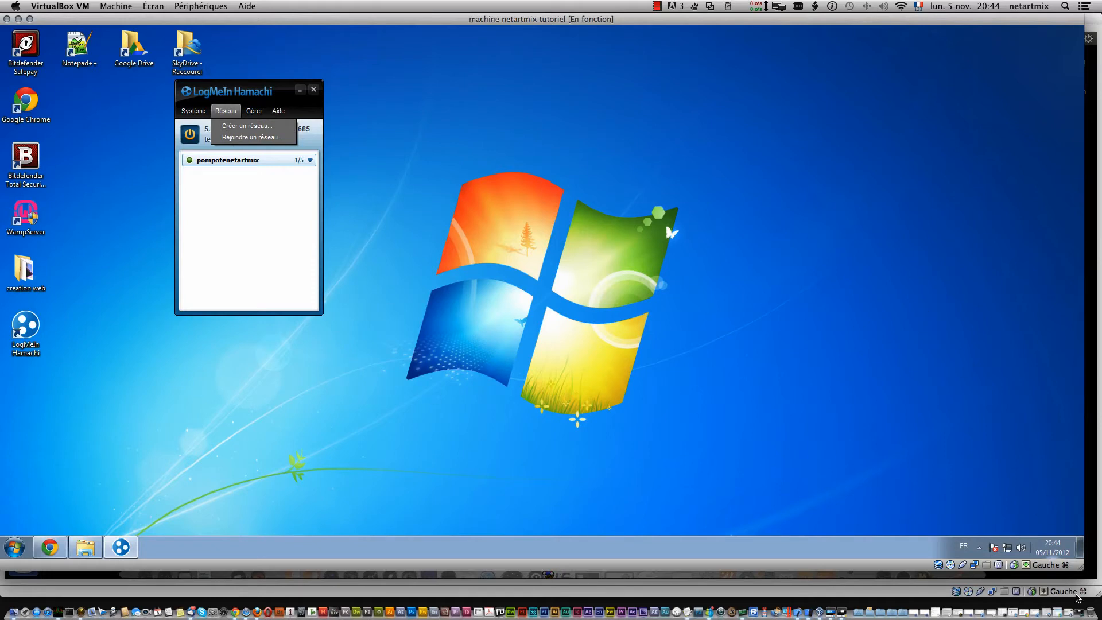
left_click_drag(1082, 567, 610, 370)
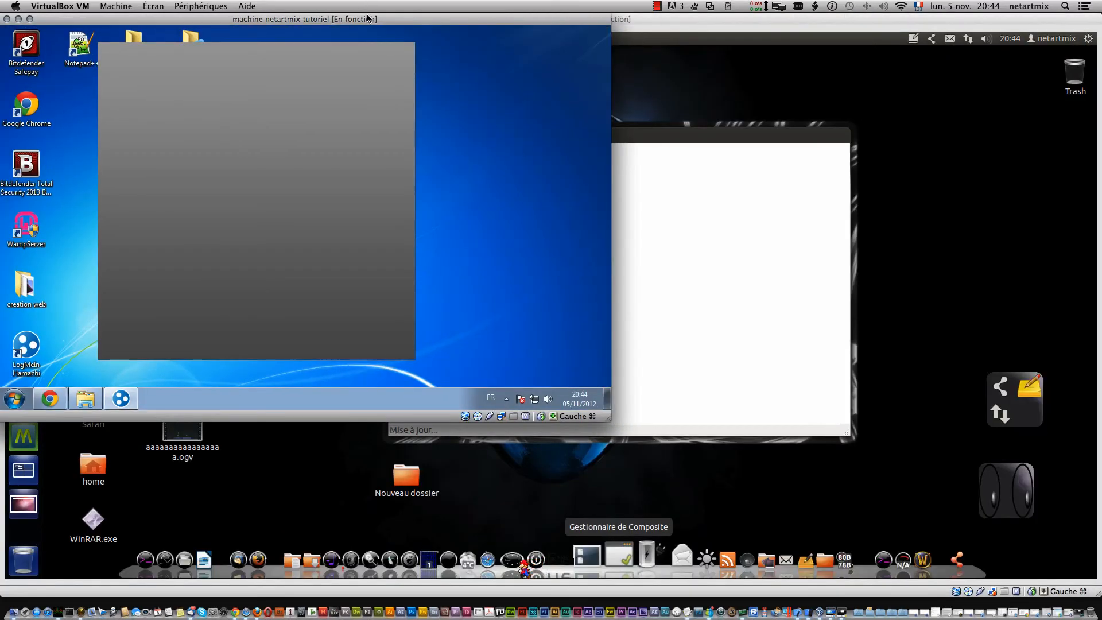
double_click(375, 21)
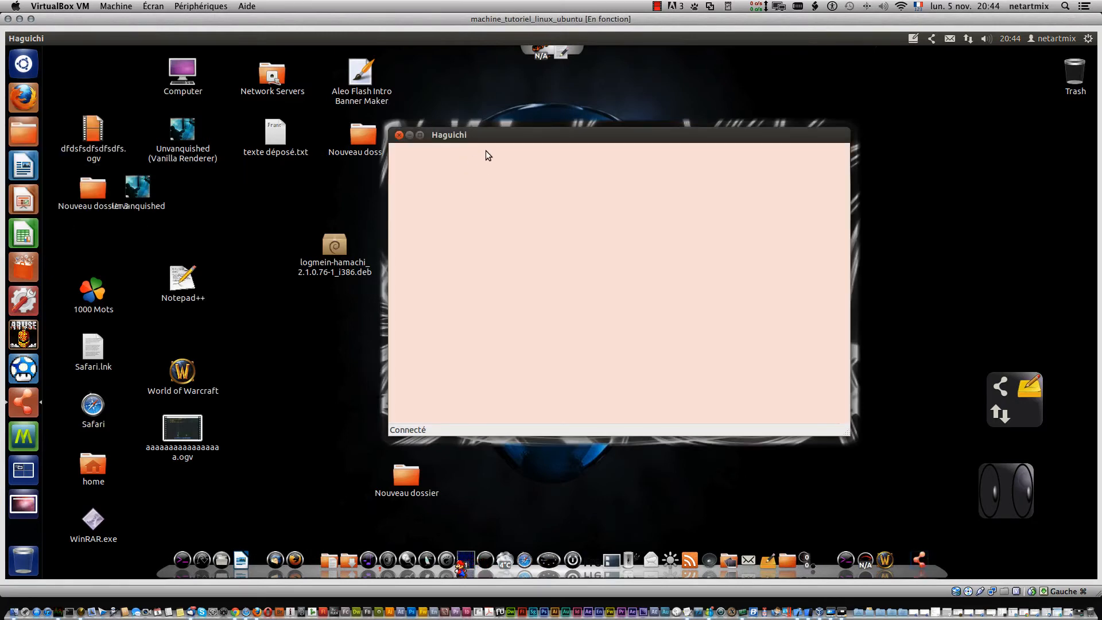
- In Haguichi, request to join network 'pompotenetartmix' using its password
right_click(494, 164)
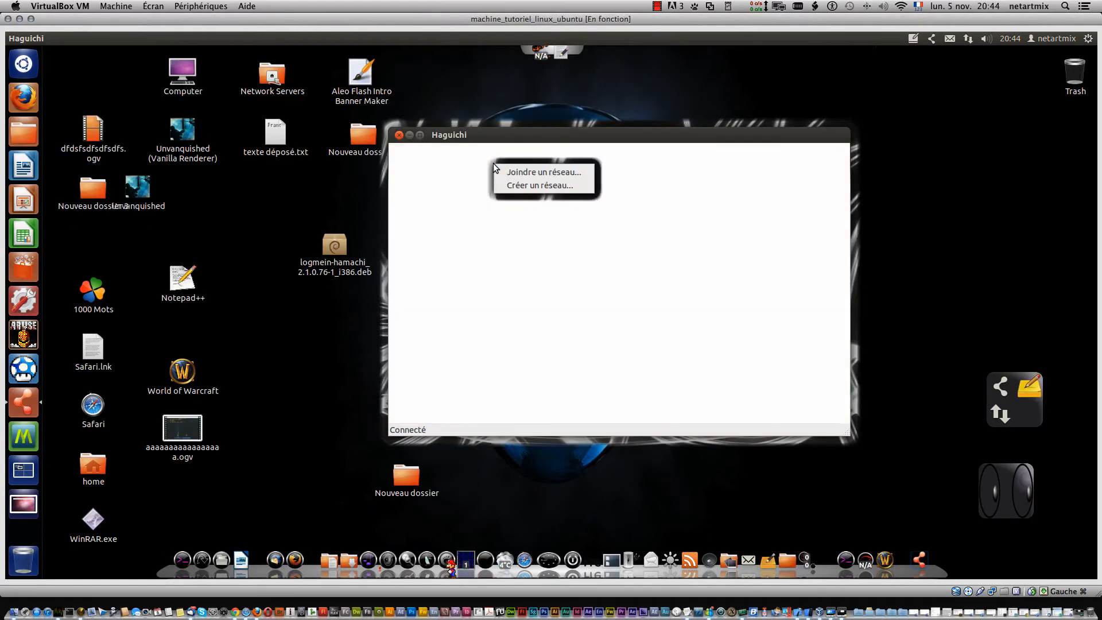
left_click(532, 173)
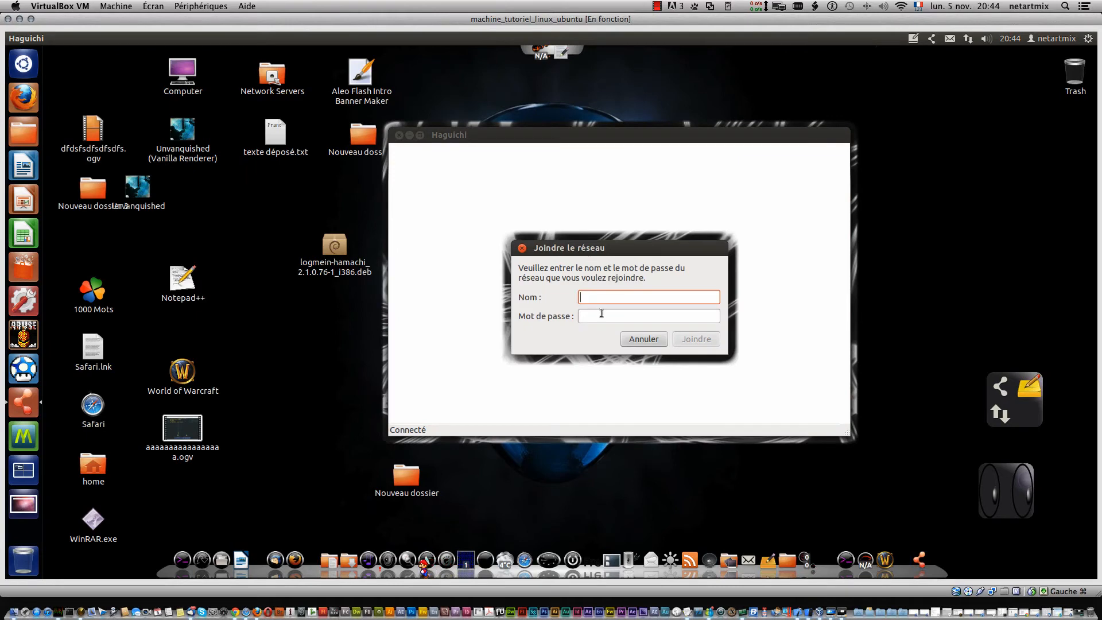
type("pompotene")
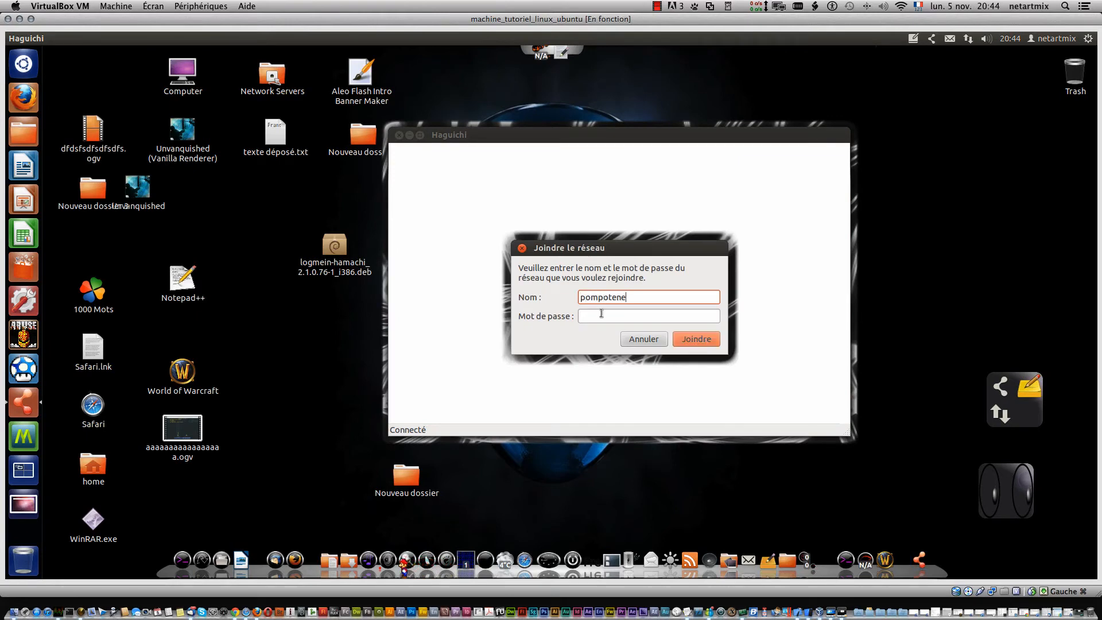
type("tartmix")
left_click(602, 313)
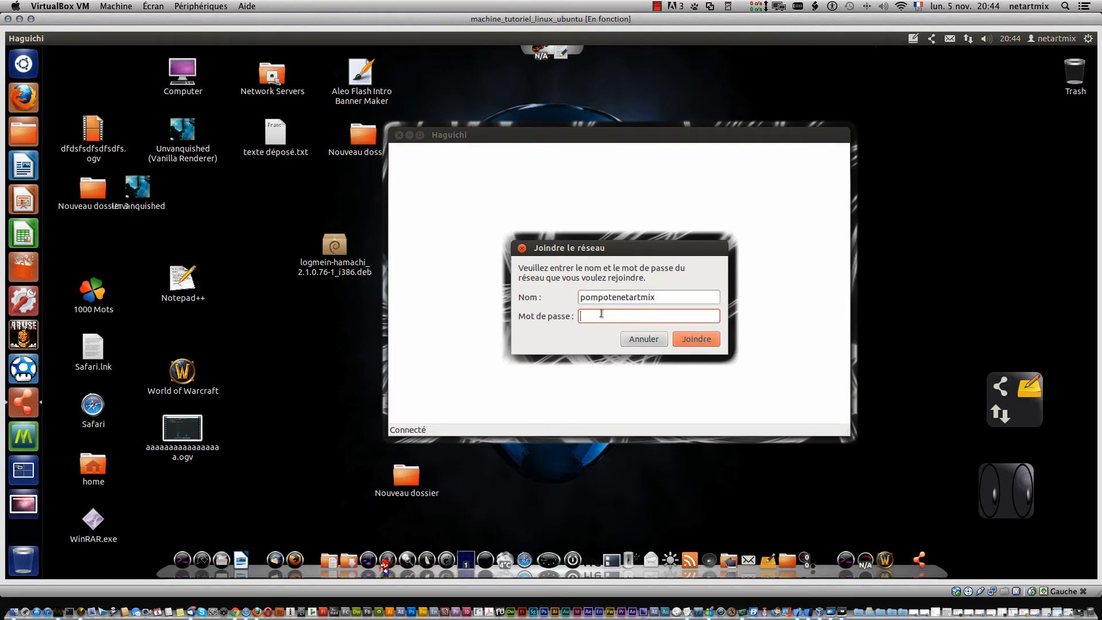
type("•••••••")
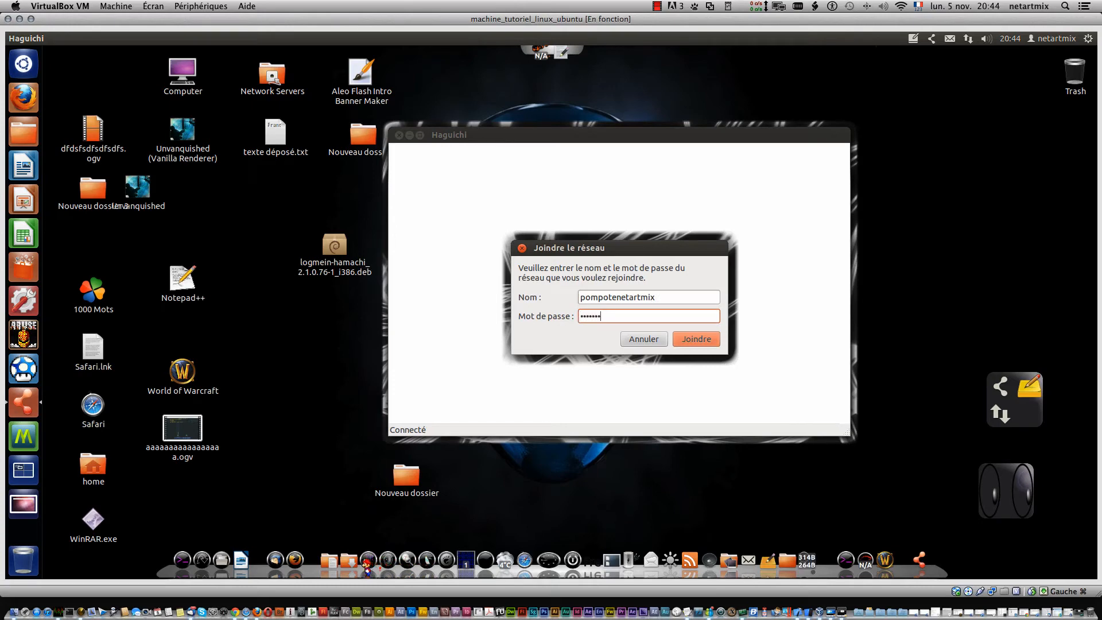
type("•••••")
left_click(698, 340)
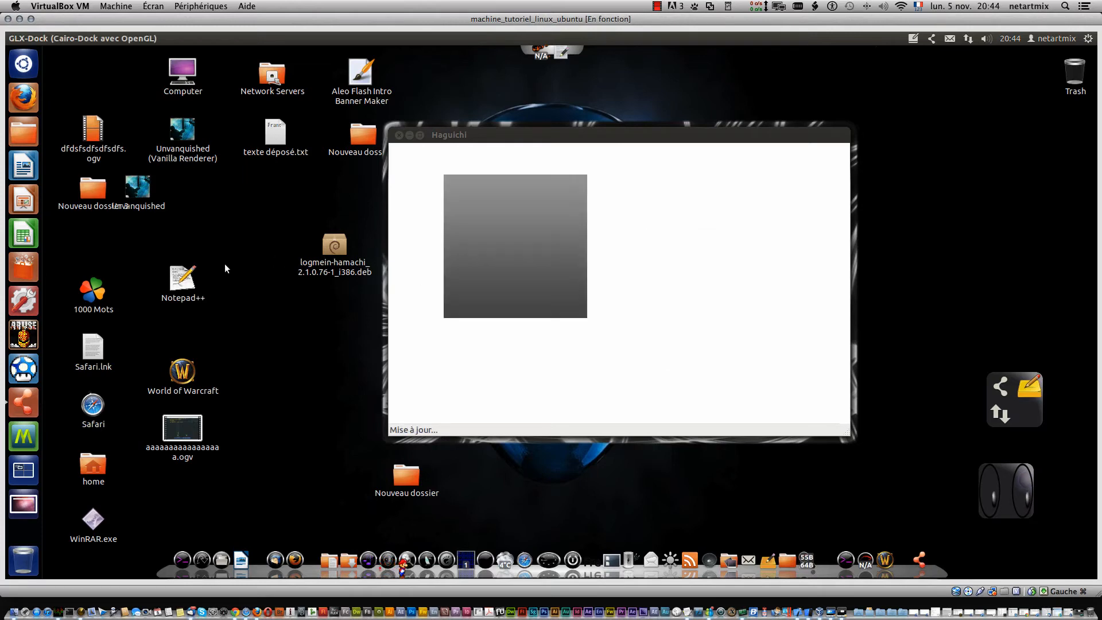
- Place the Windows VM beside the Ubuntu VM and check member testnetartmix's actions menu
left_click(3, 232)
left_click_drag(1, 47, 808, 56)
left_click(1066, 497)
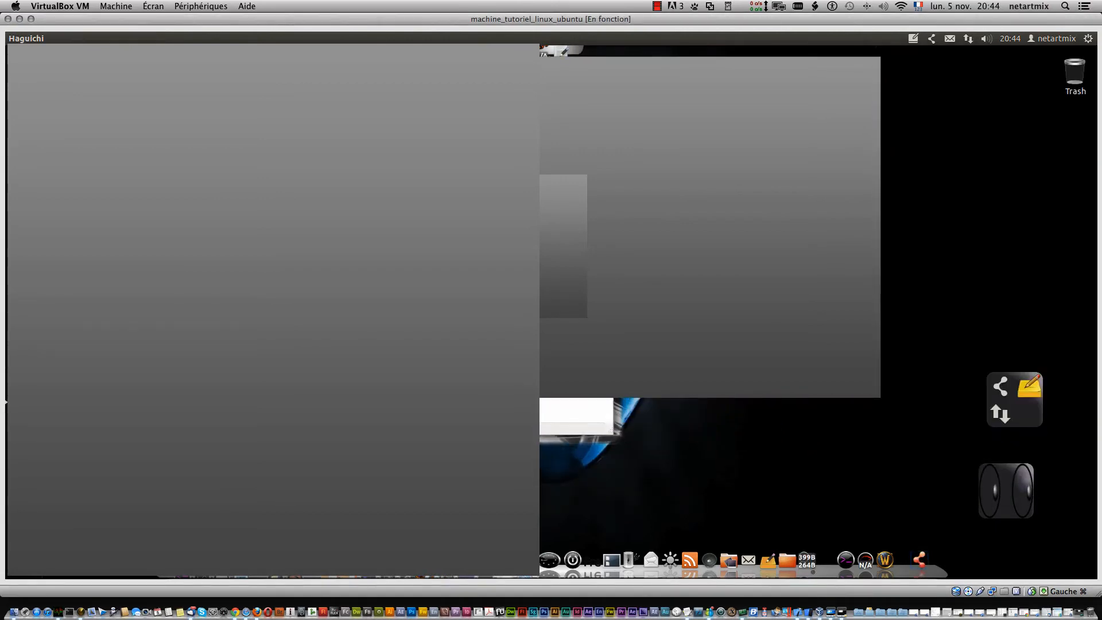
left_click(830, 612)
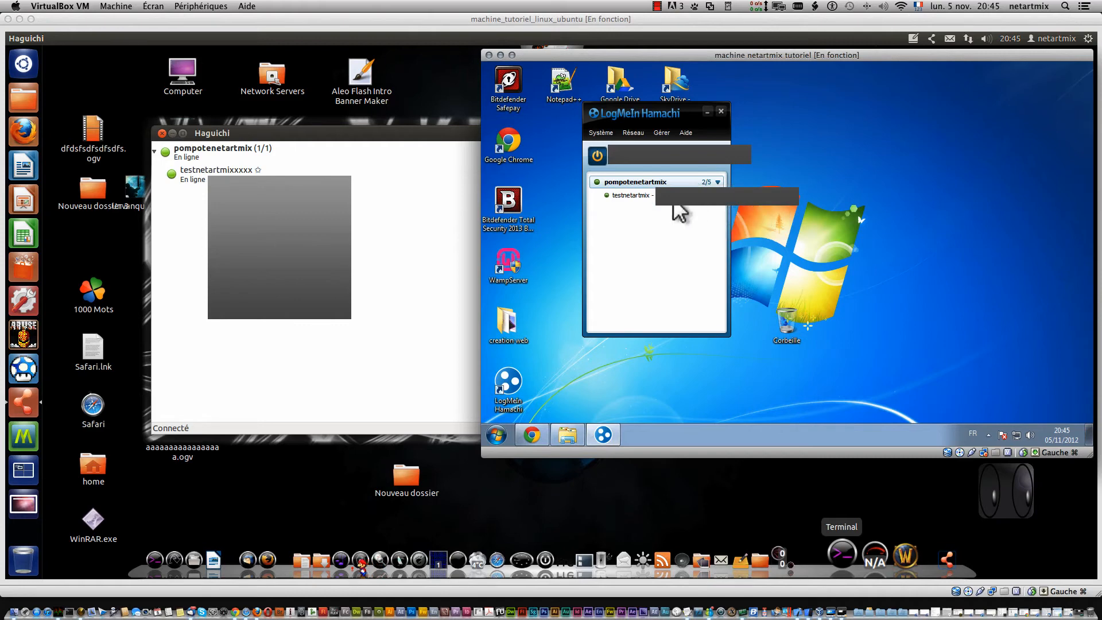
right_click(638, 195)
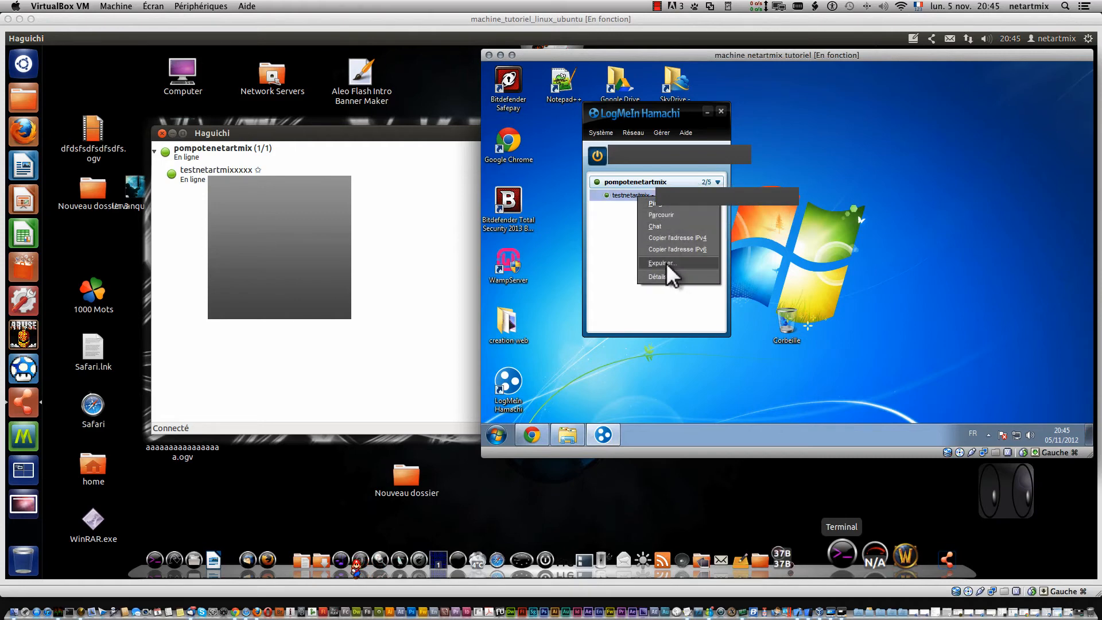
left_click(608, 238)
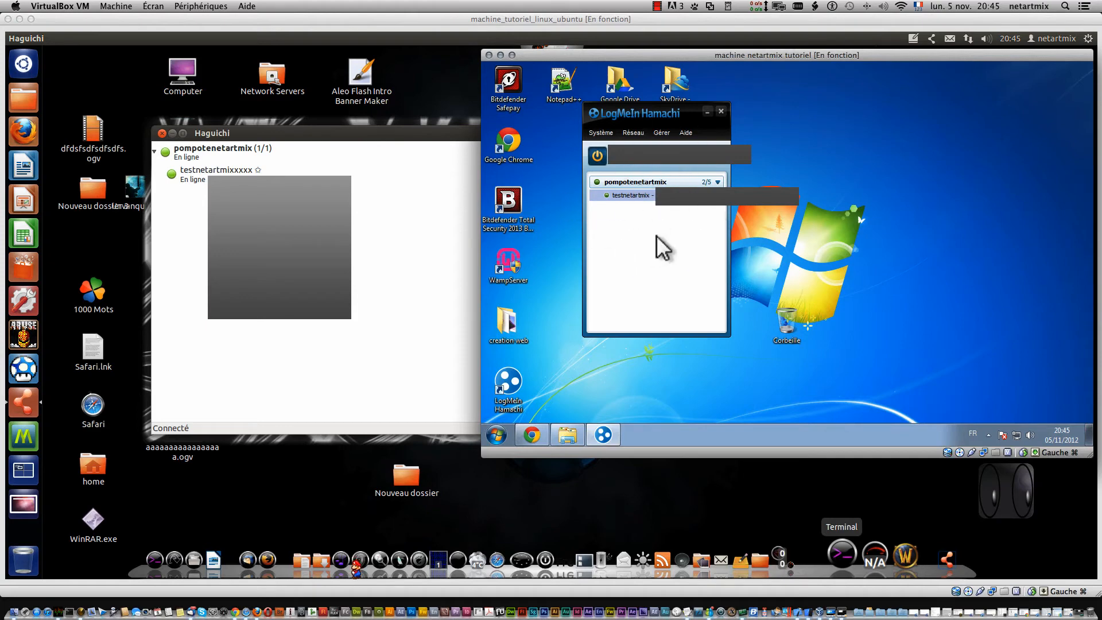
- Expel testnetartmix from pompotenetartmix with Expulser... and confirm with Oui
right_click(658, 202)
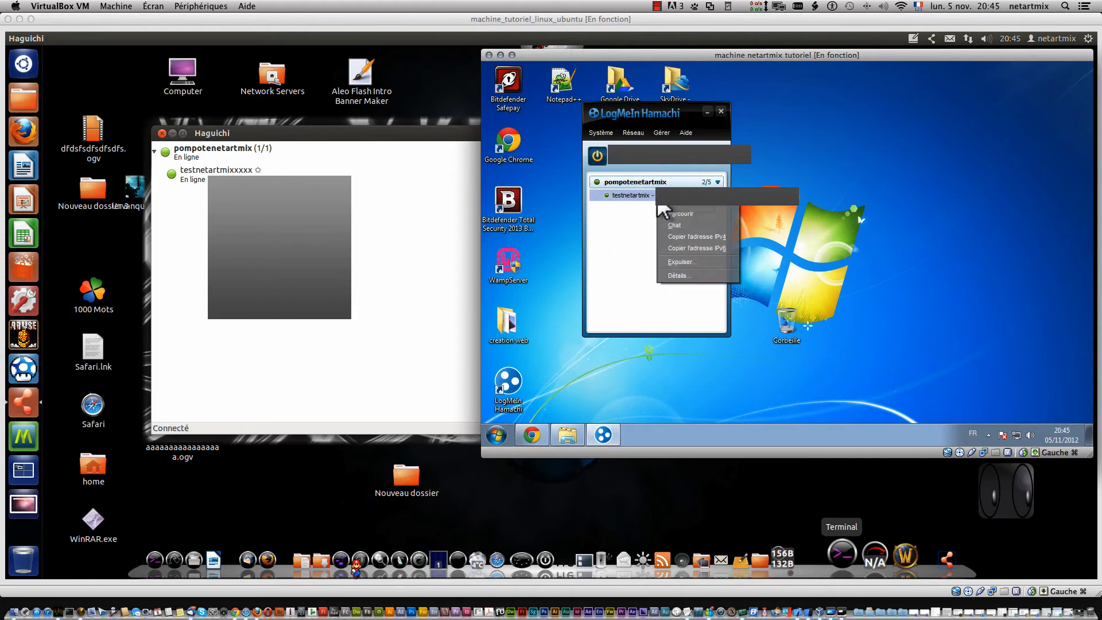
left_click(696, 263)
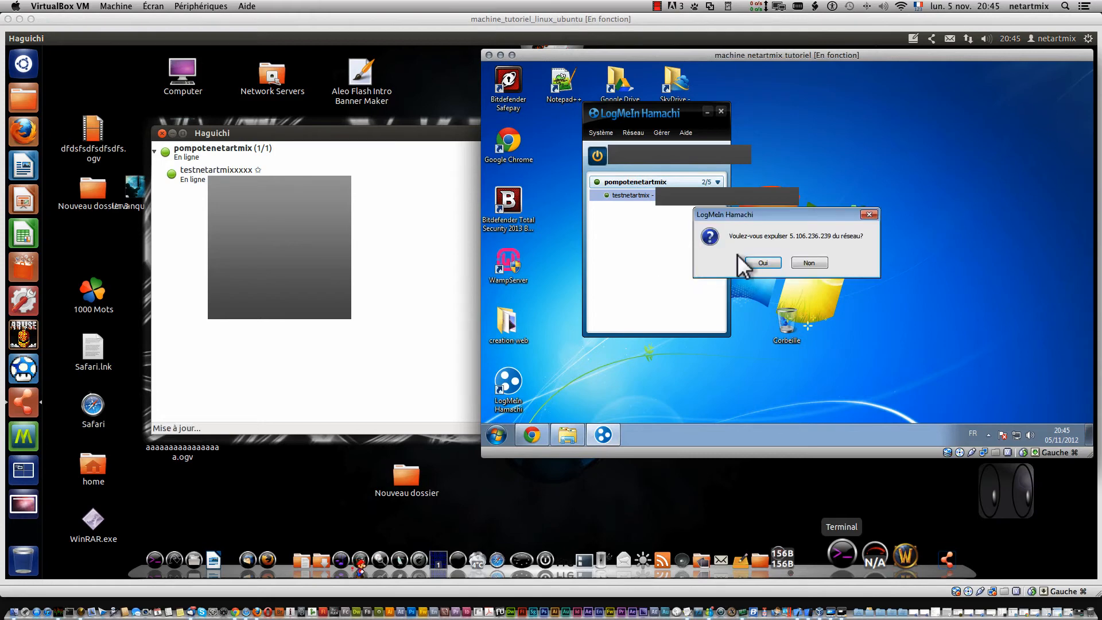
left_click(755, 258)
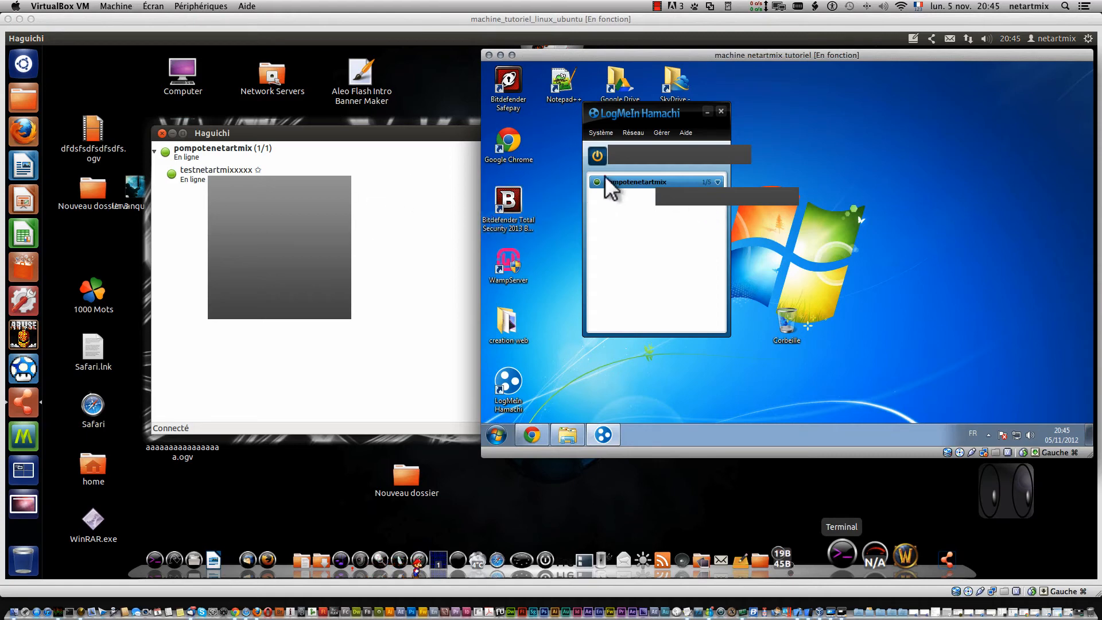
- Set pompotenetartmix's access to require a password and manual approval of new members
right_click(624, 185)
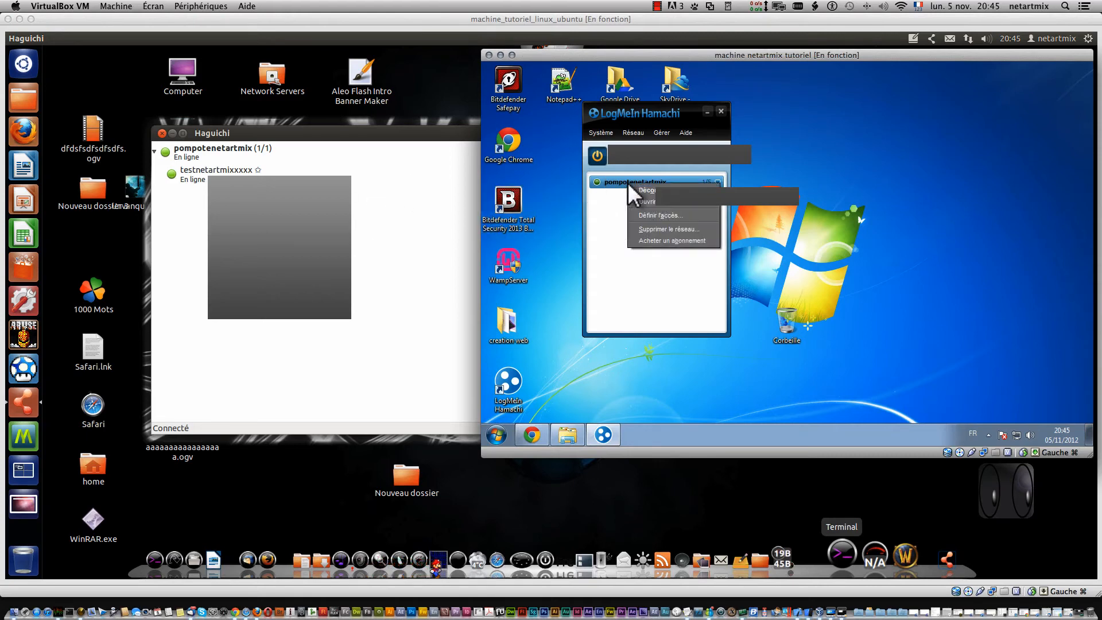
left_click(670, 214)
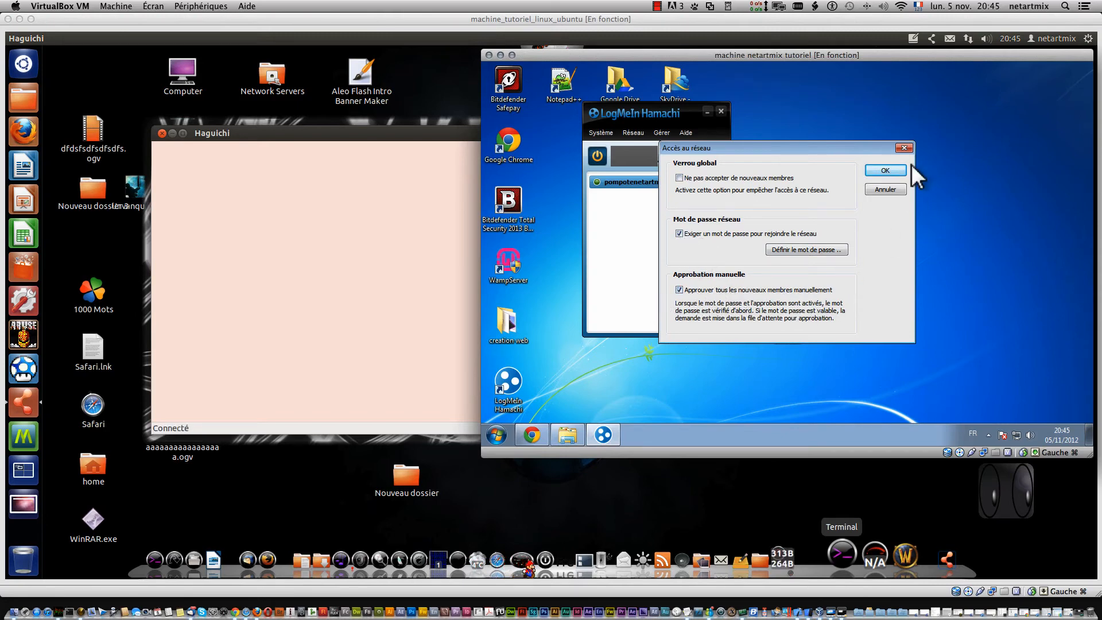
left_click(887, 172)
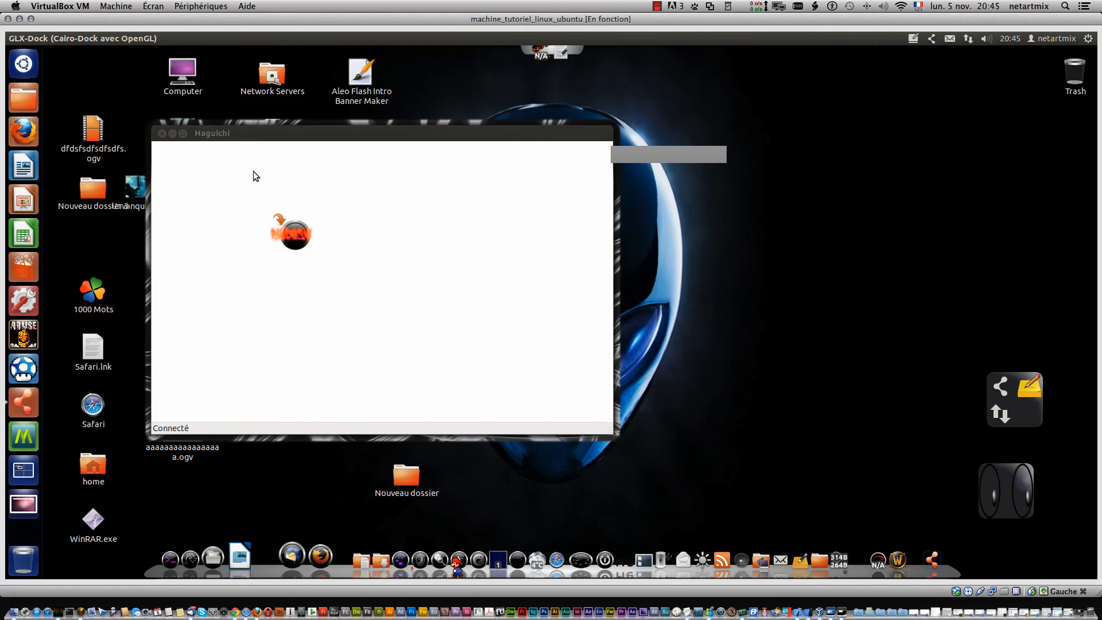
- In Haguichi, request to join network pompotenetartmix with its network password
right_click(253, 171)
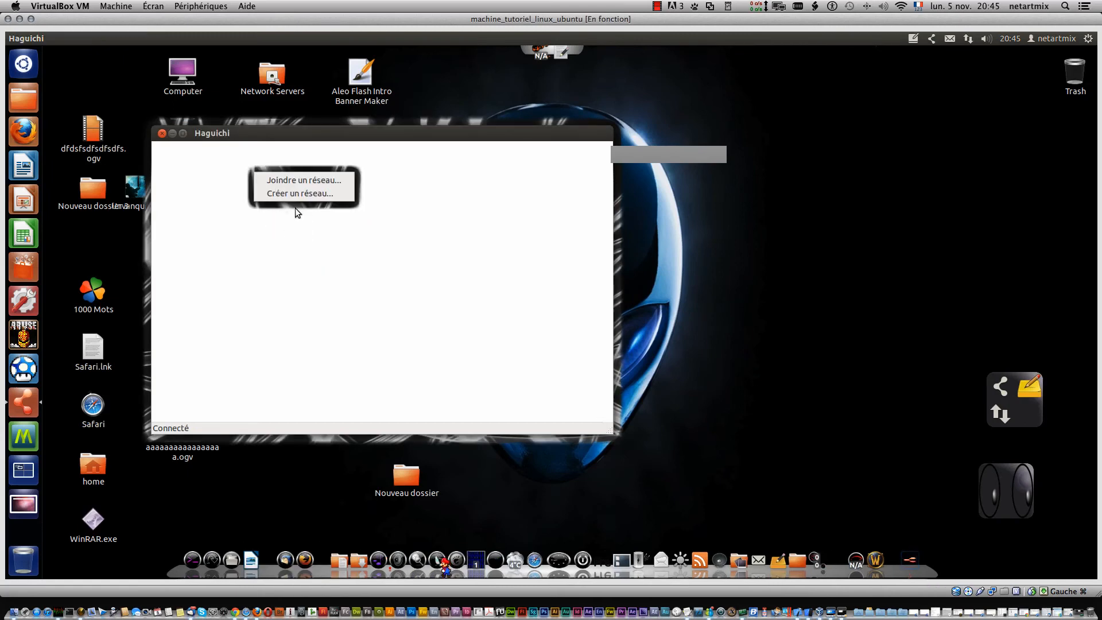
left_click(291, 193)
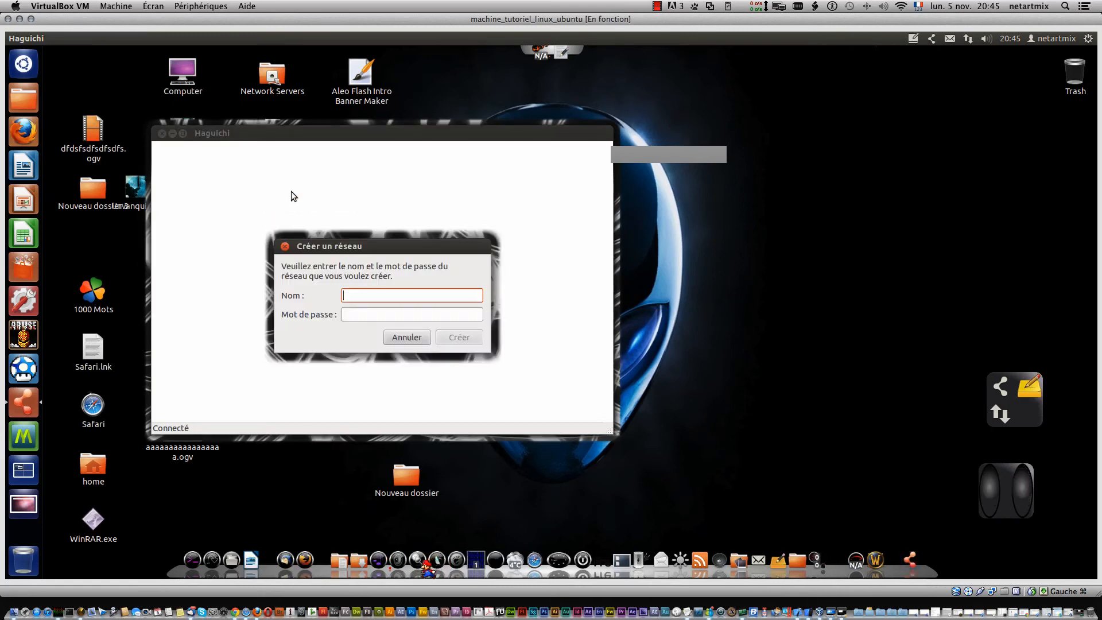
left_click(391, 336)
right_click(329, 236)
left_click(341, 236)
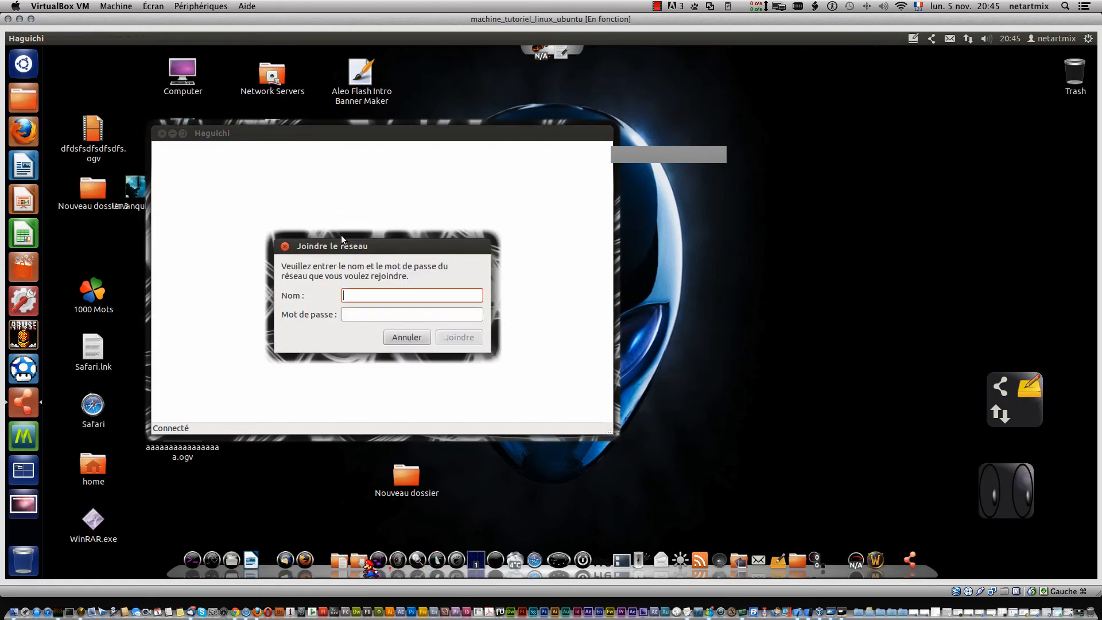
type("pomp")
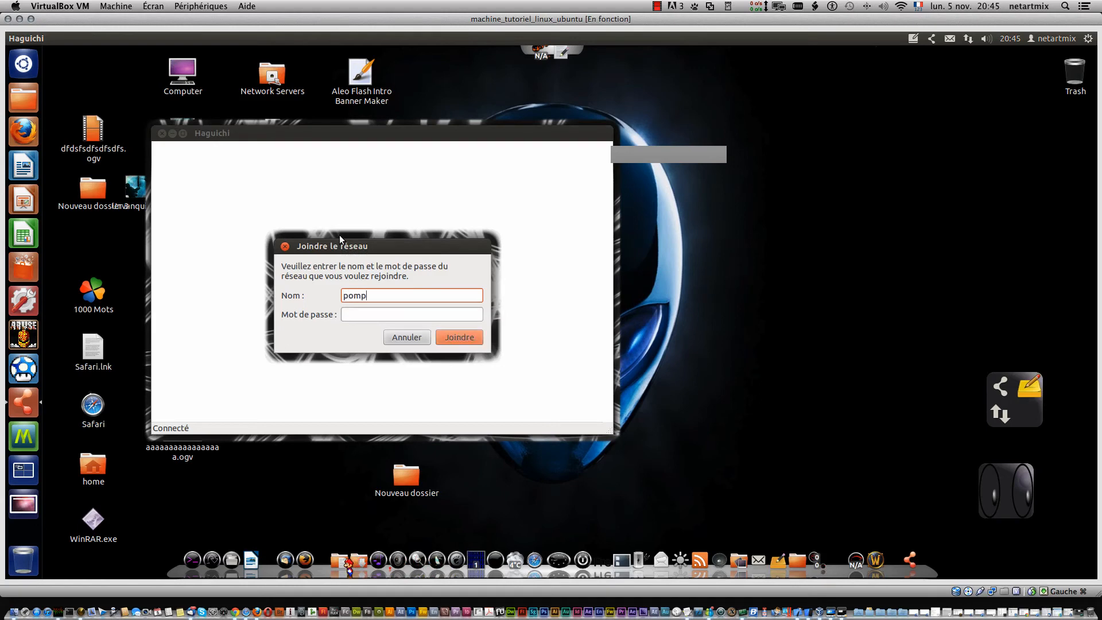
type("otenetartmix")
key("Tab")
type("•••••••••")
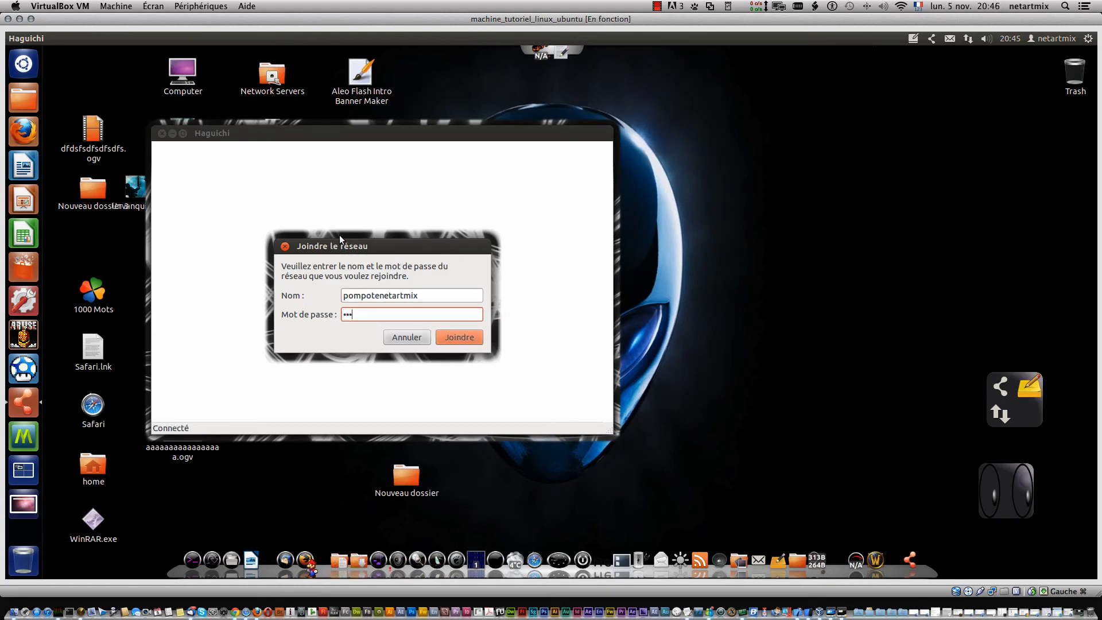
type("•••••••••")
left_click(467, 338)
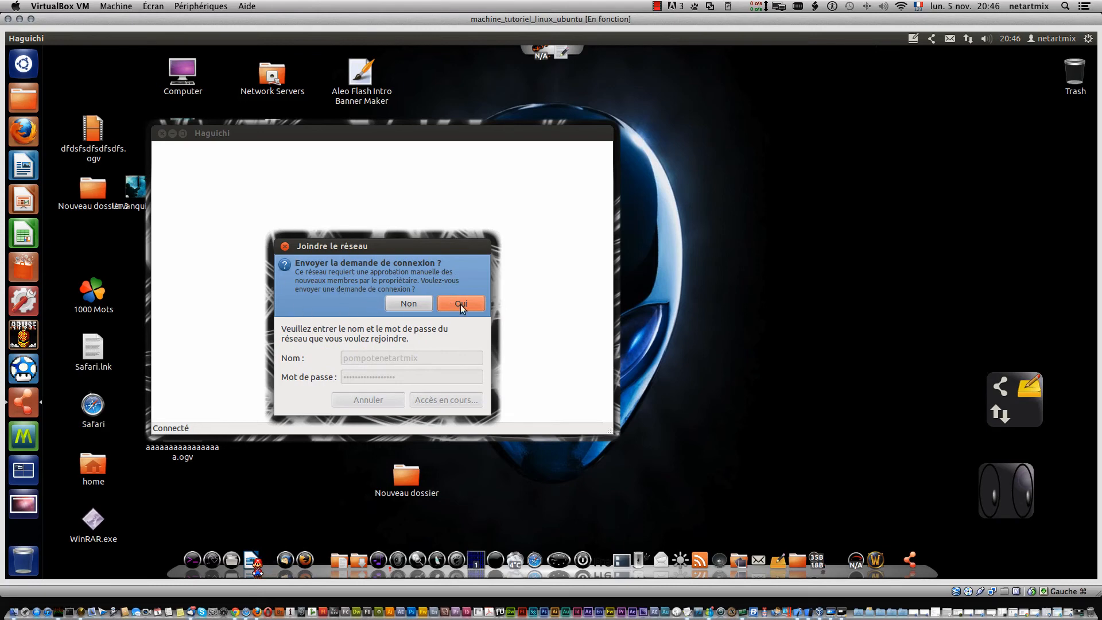
- Send the connection request with Oui and drag the Windows host window into view
left_click(461, 304)
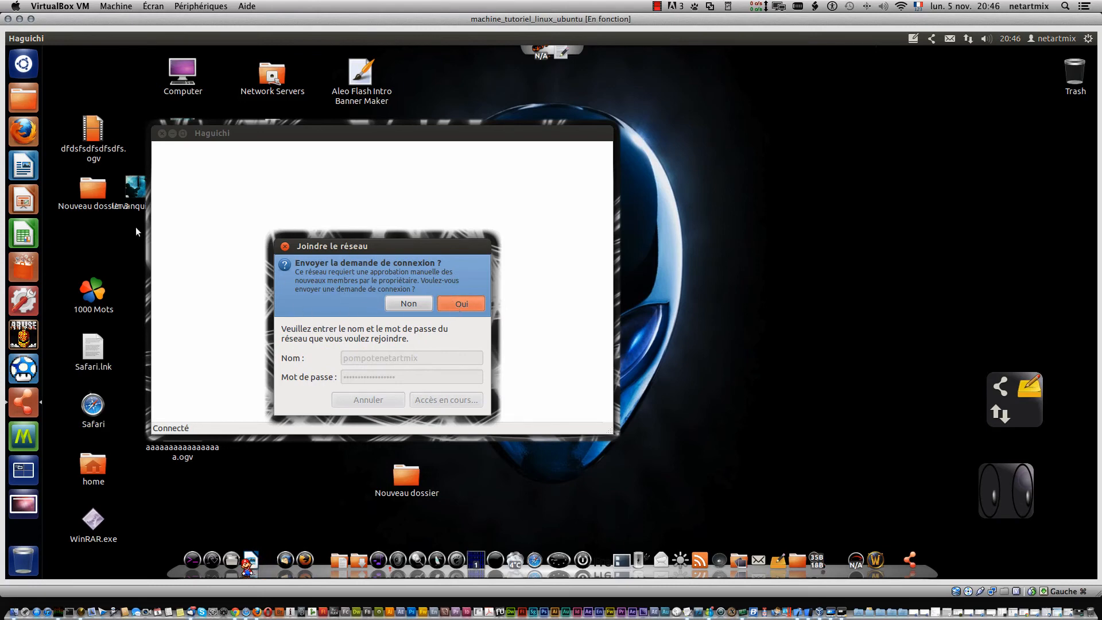
left_click_drag(0, 109, 858, 86)
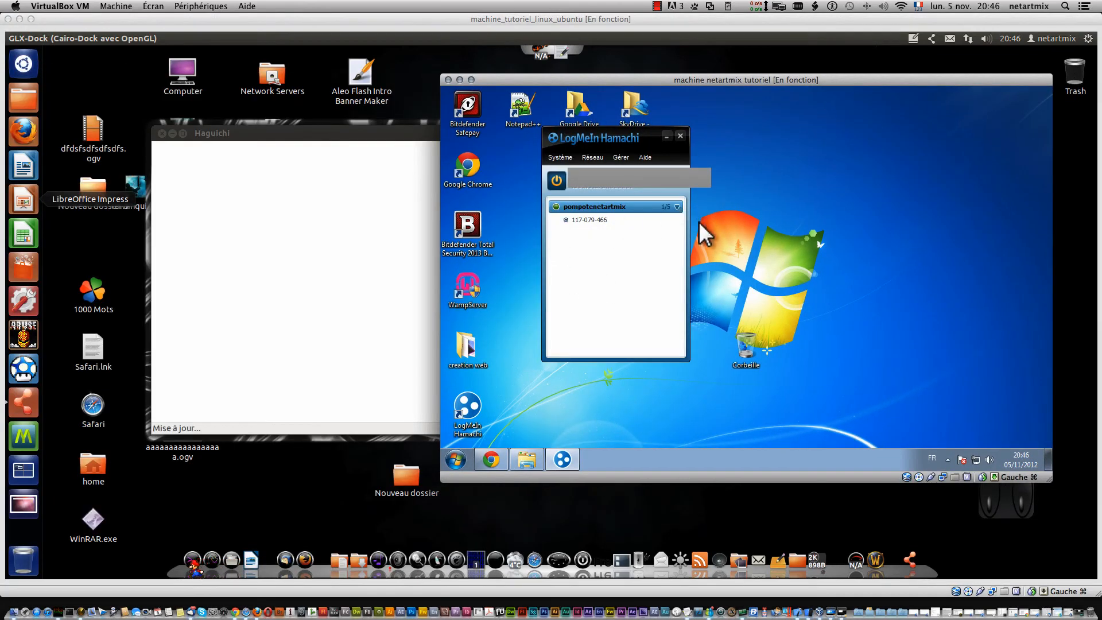
left_click(597, 219)
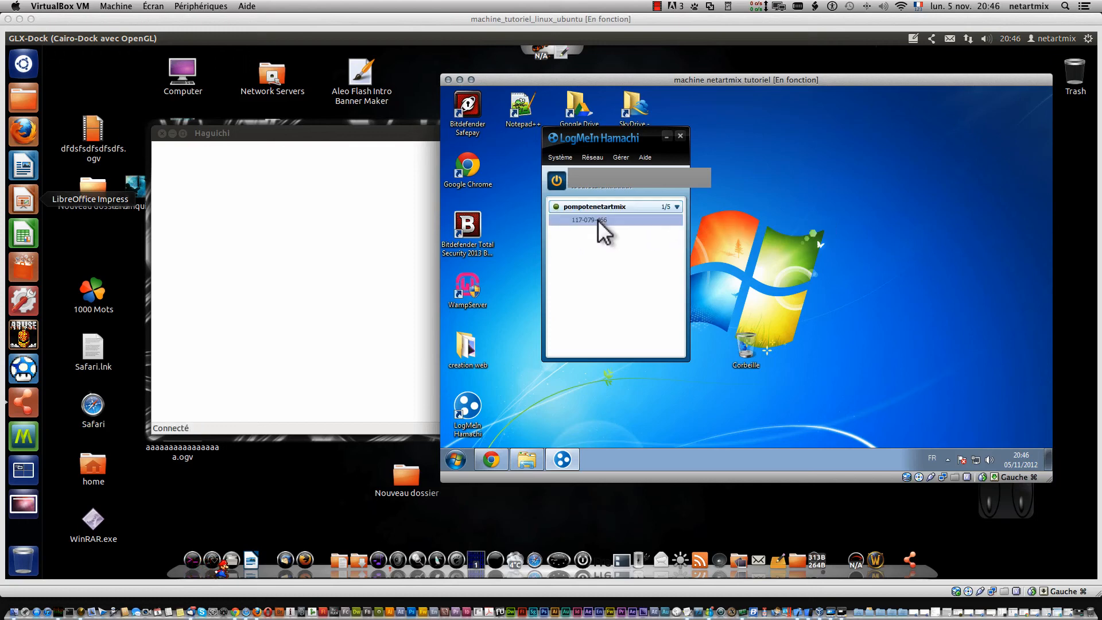
right_click(597, 219)
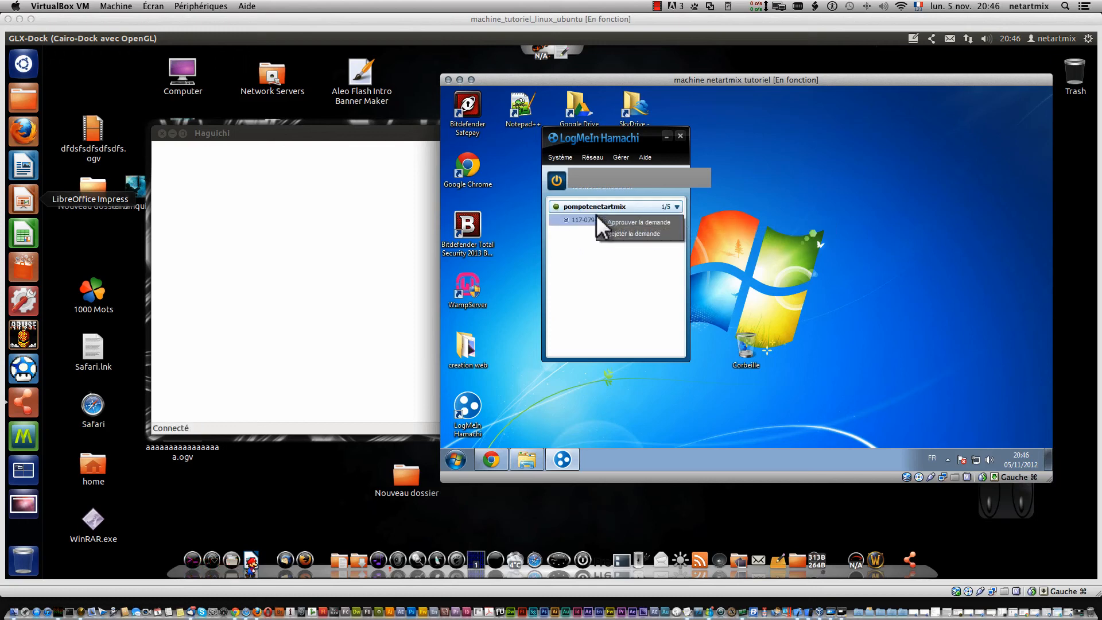
left_click(659, 220)
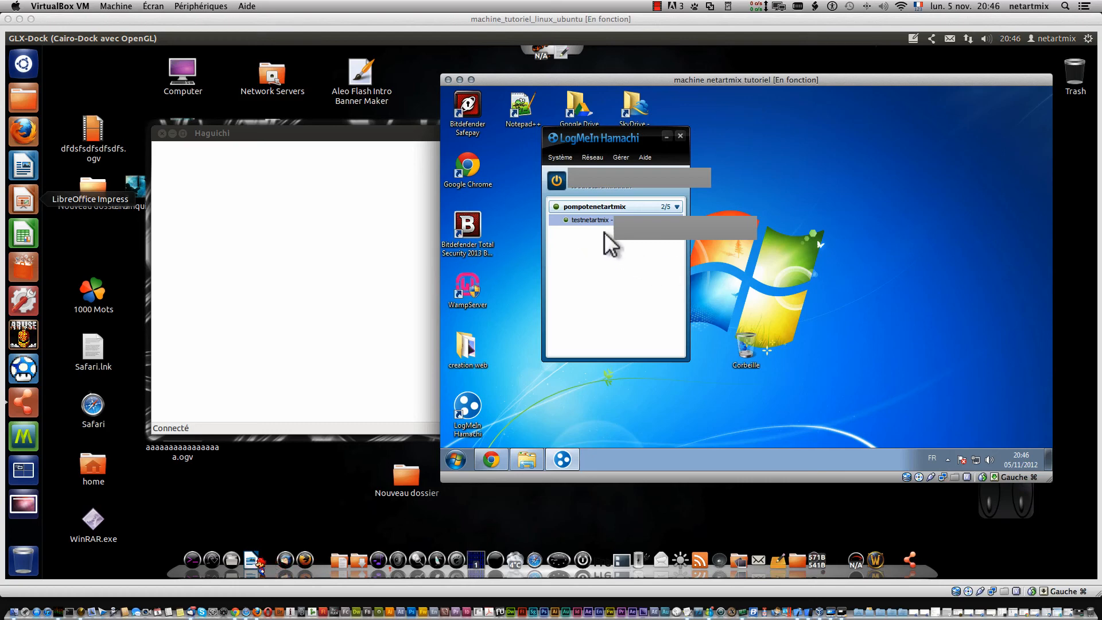
right_click(595, 218)
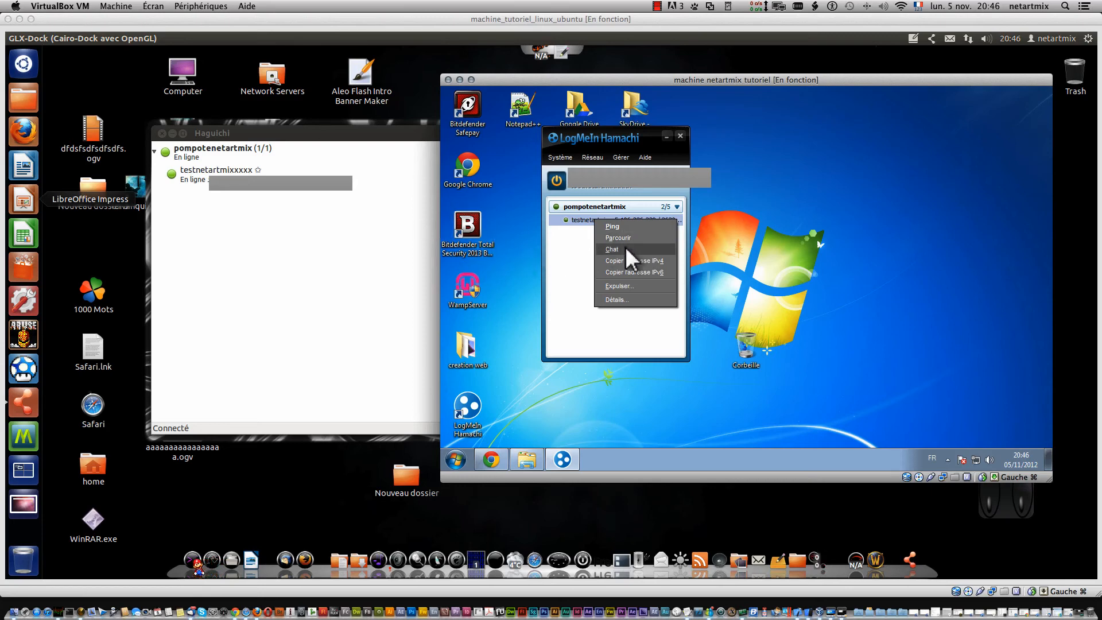
- Chat with testnetartmix, sending six test messages, and move the chat window to the right
left_click(625, 248)
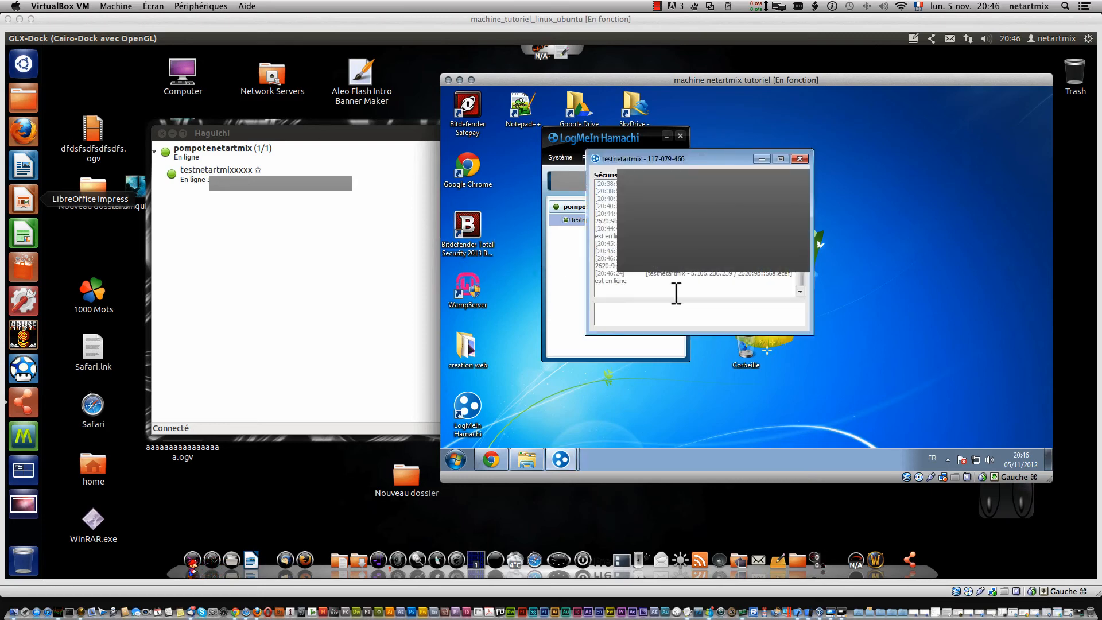
type("ldfdfgjklfdhgdjfkghdjfgdfgdfg")
key("Return")
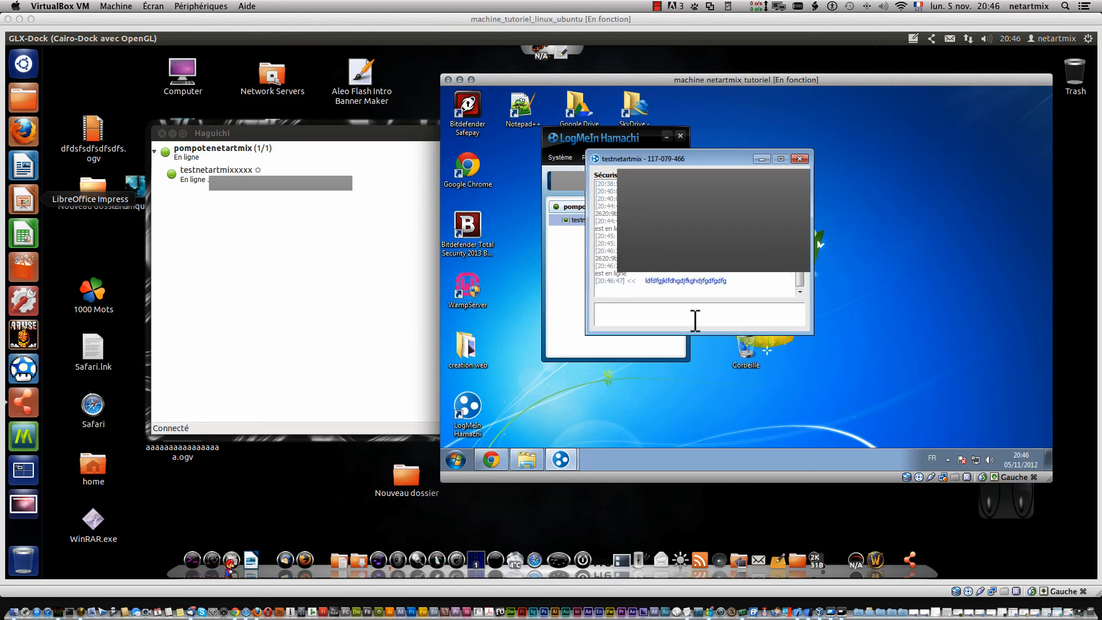
type("ljdfgkhjdfjkglhdfg")
key("Return")
type("gdfgkldfgdfj")
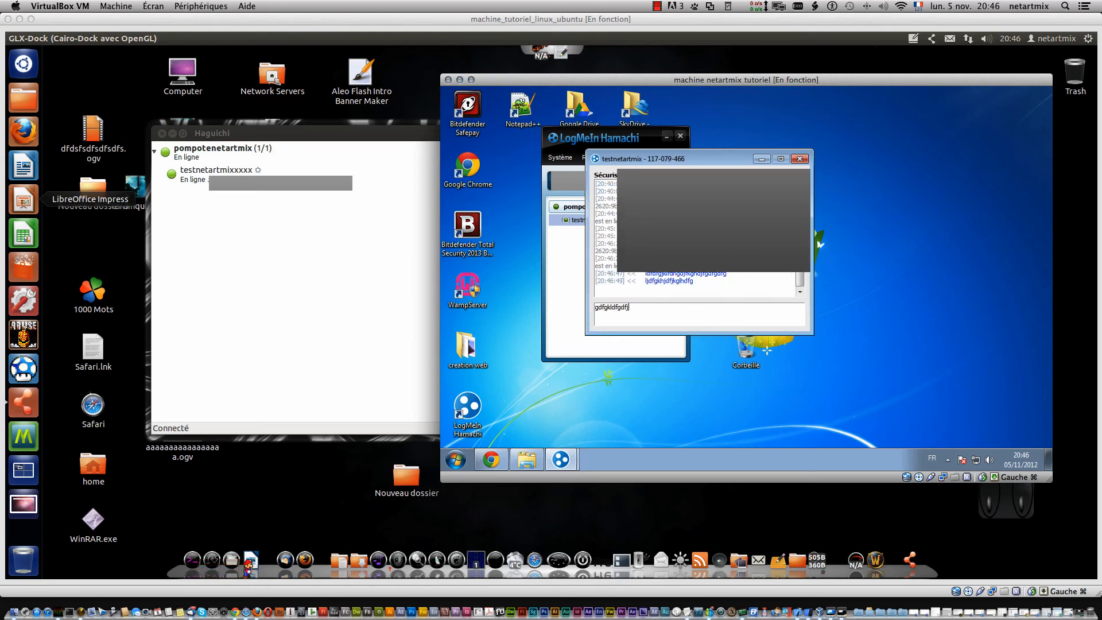
type("gfdg")
key("Return")
type("gdfgjldjfgdfg")
key("Return")
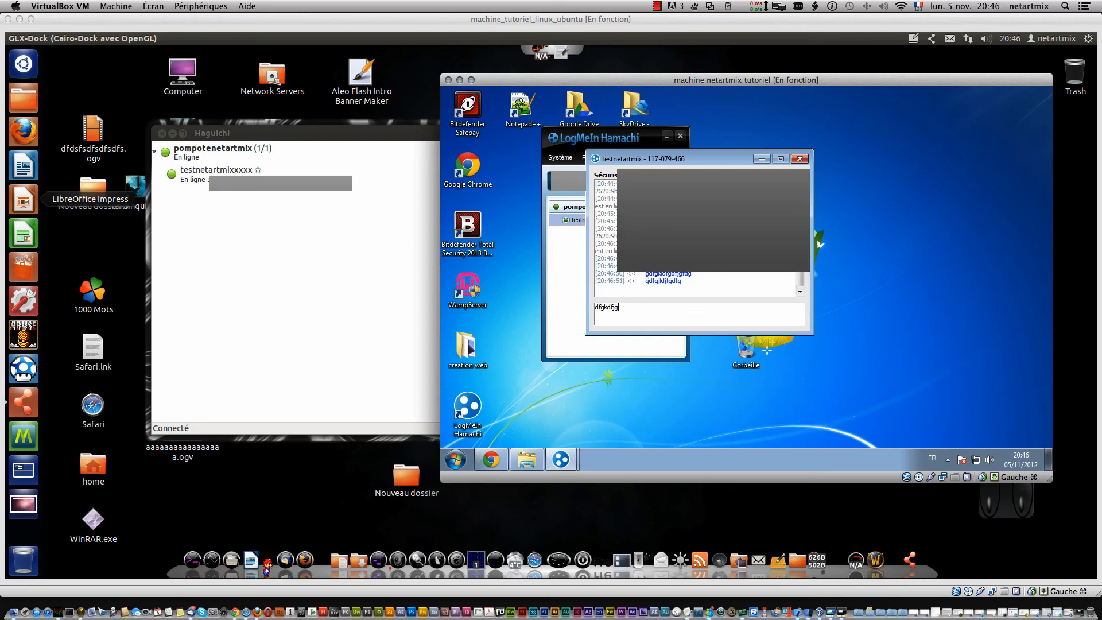
type("dfgkdfjgdfjgdfjgdfg")
key("Return")
type("kfgdjfgdk")
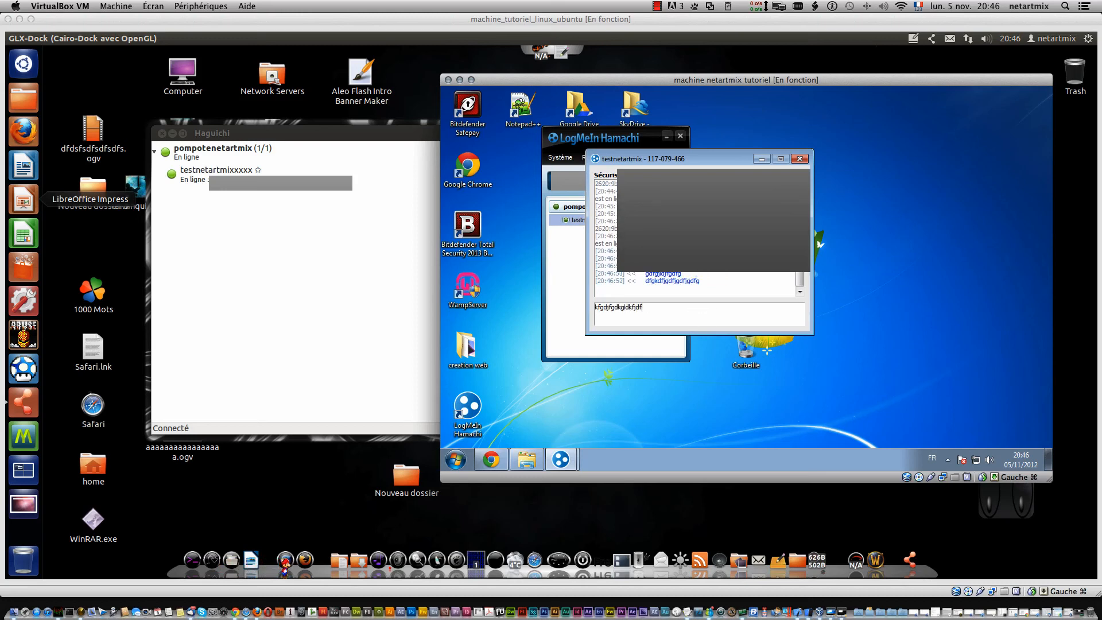
type("gldkfjdf")
key("Return")
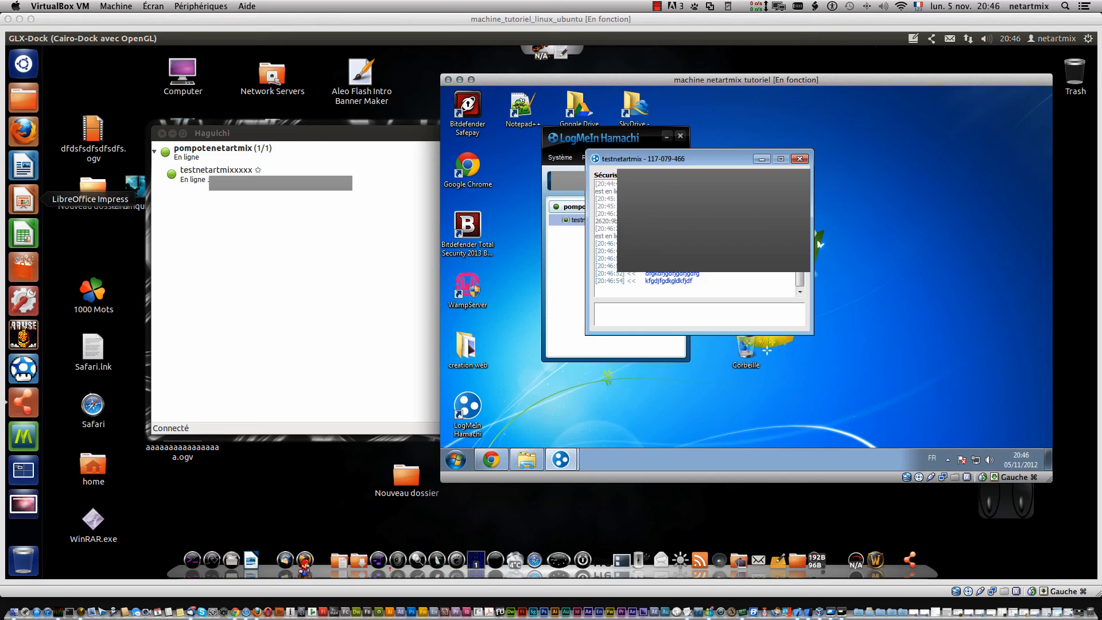
left_click_drag(696, 163, 840, 133)
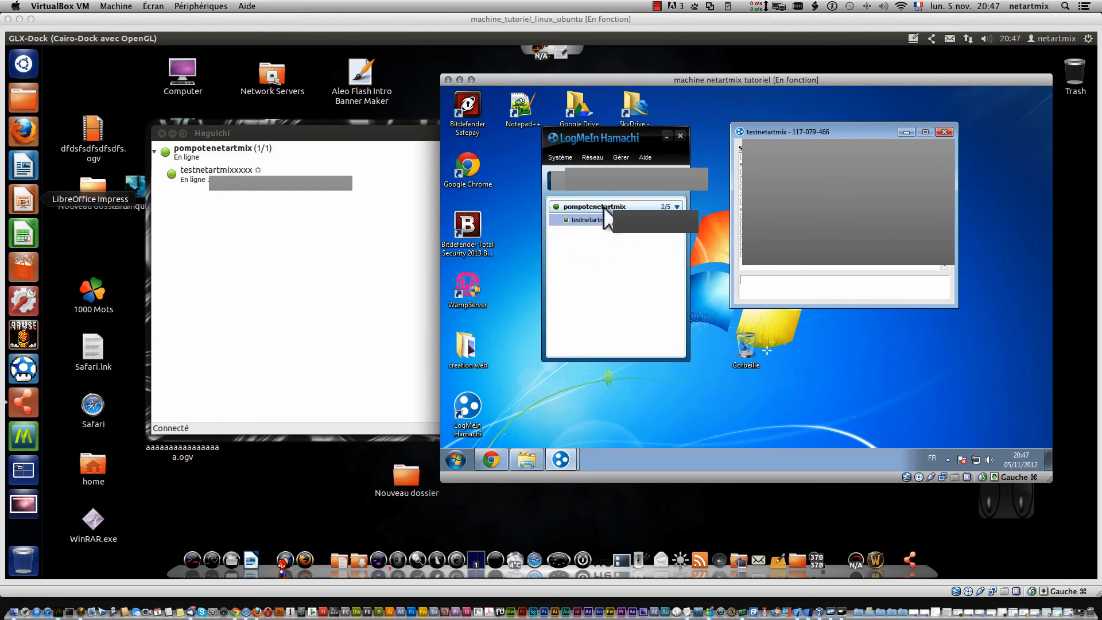
- Dismiss testnetartmix's actions menu and open Système > Préférences showing the client status
mouse_move(604, 209)
right_click(622, 229)
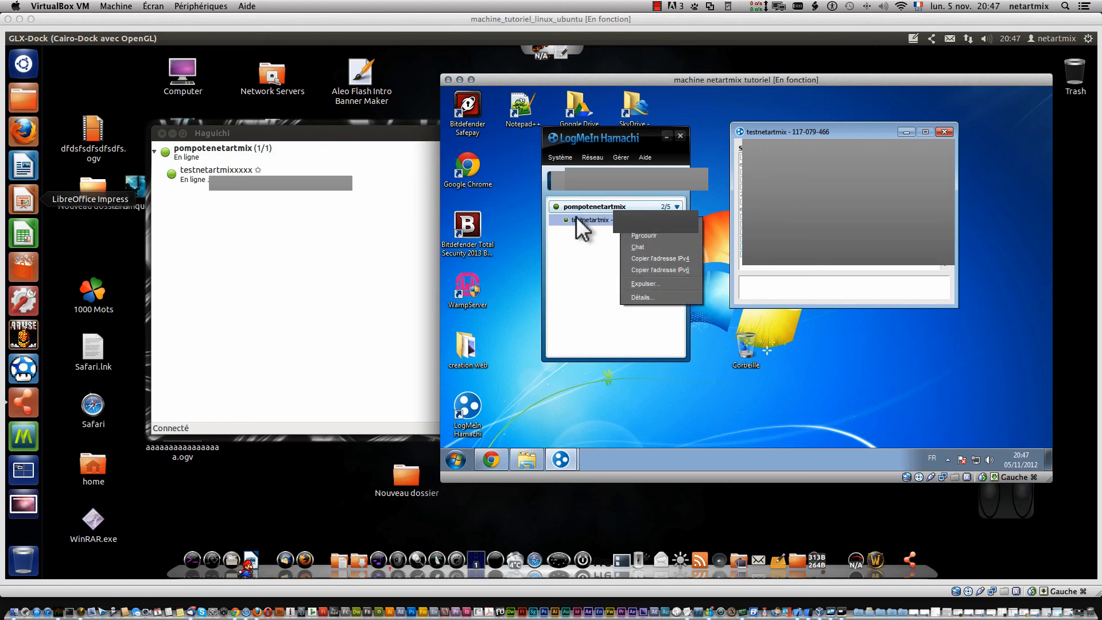
left_click(584, 239)
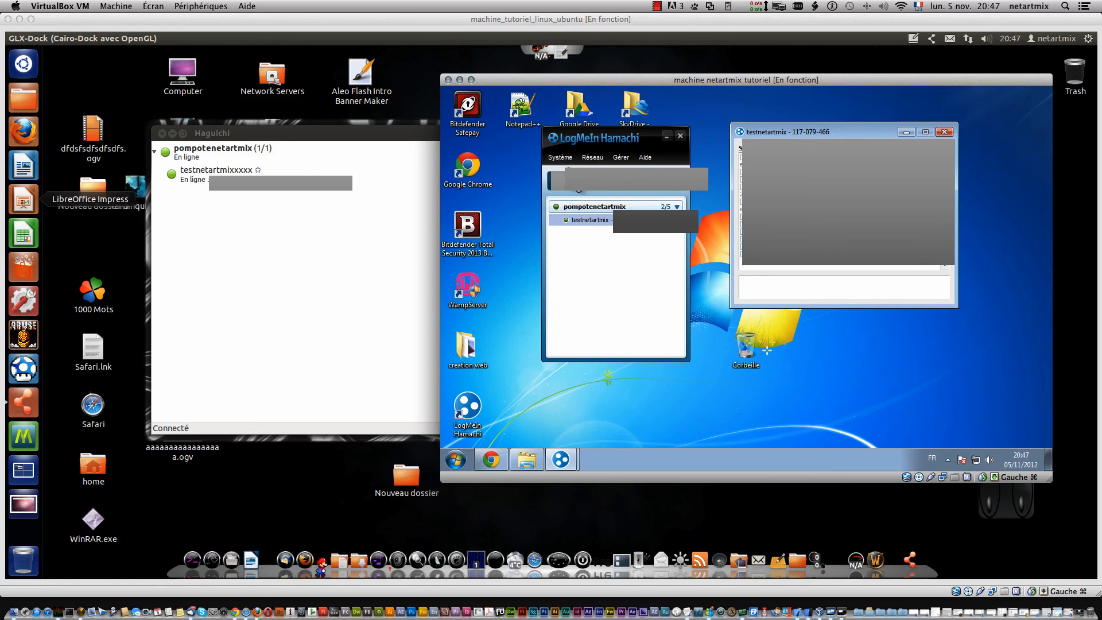
left_click(563, 158)
left_click(570, 182)
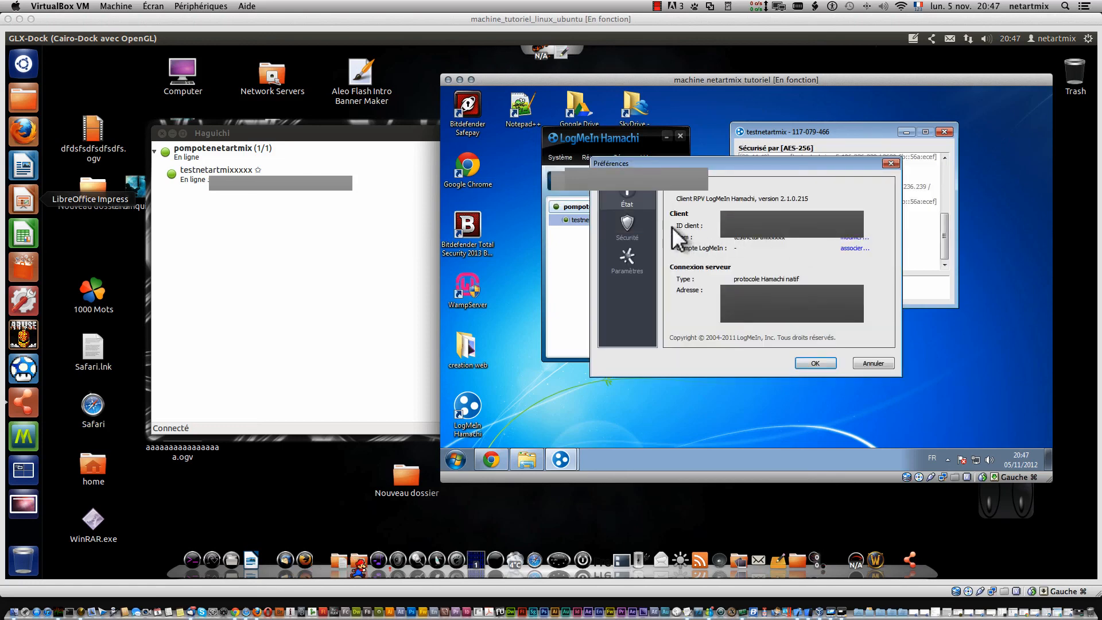
- Browse the Sécurité and Paramètres pages, inspect the chat-window setting, and cancel without saving
left_click(626, 223)
left_click(628, 256)
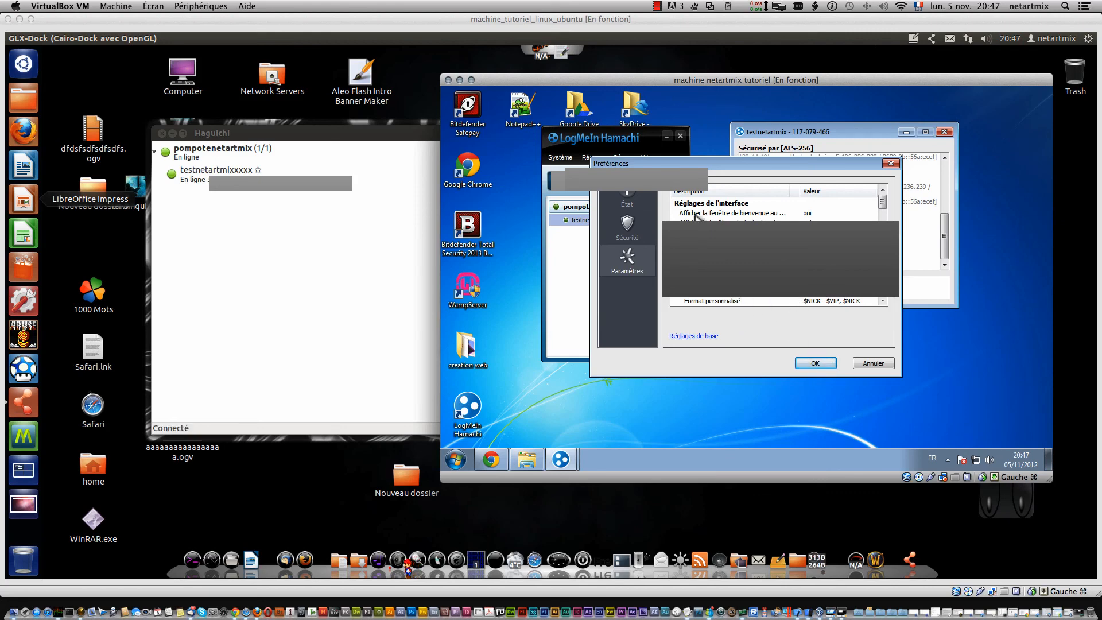
left_click(626, 194)
left_click(627, 229)
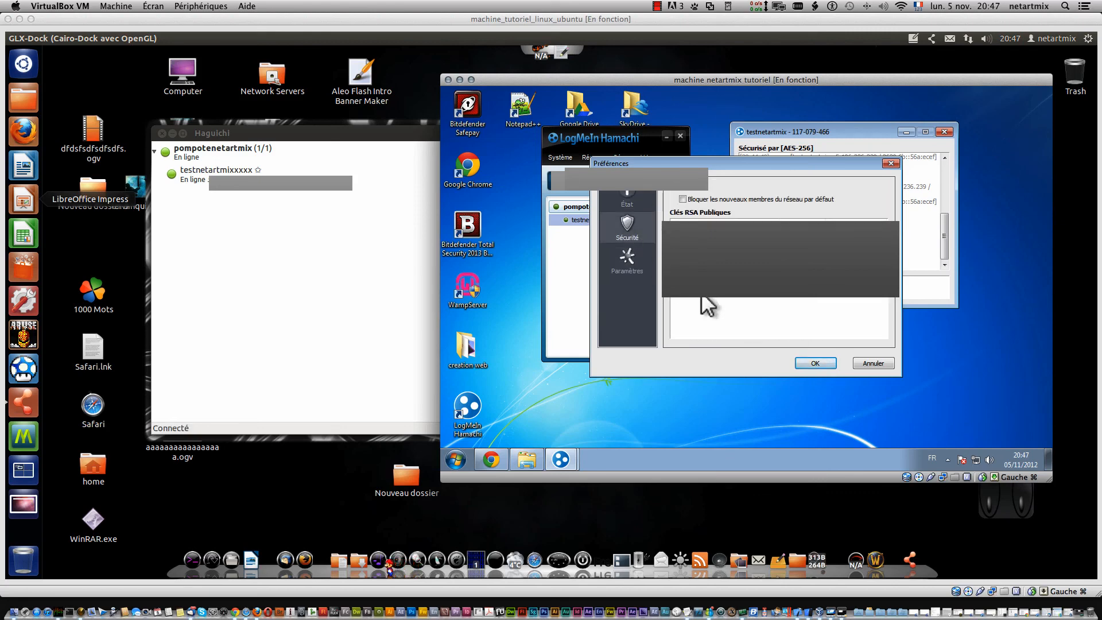
left_click(634, 260)
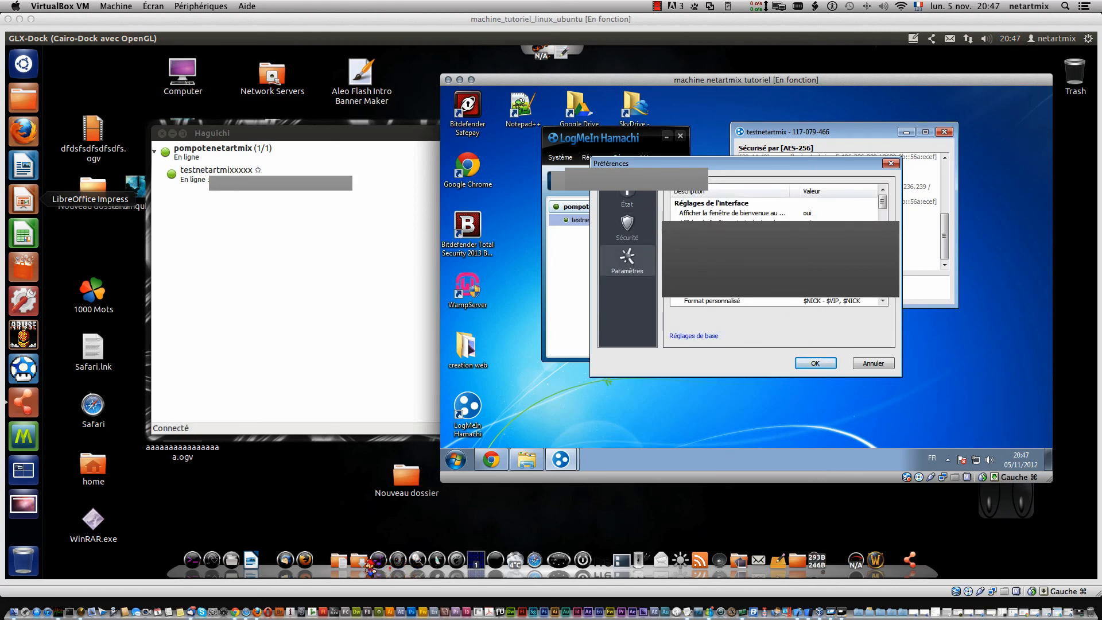
left_click(796, 234)
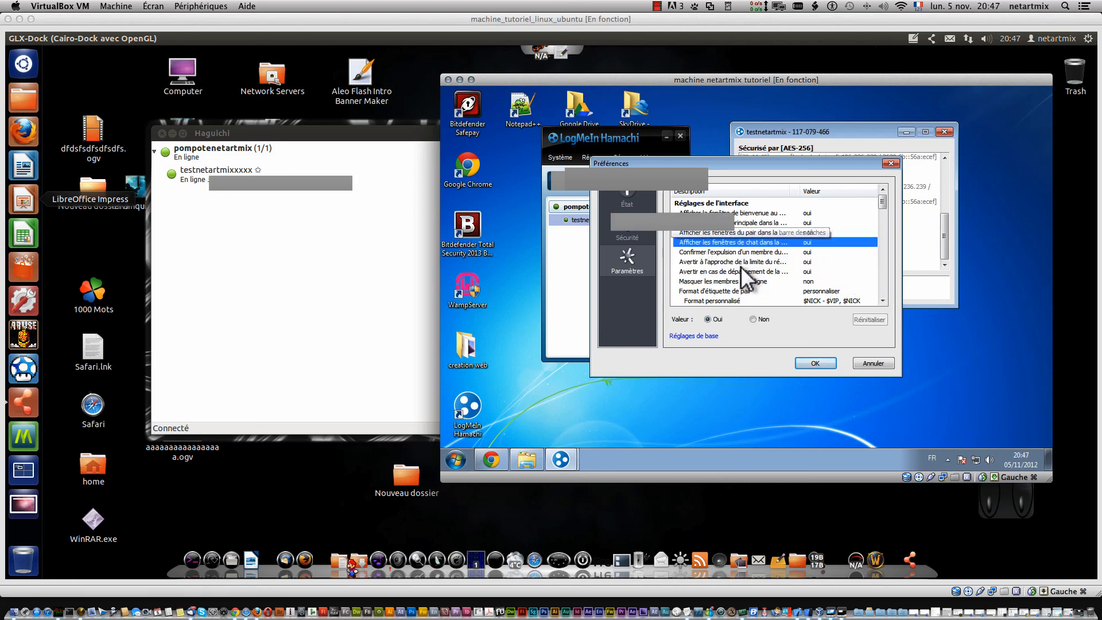
left_click(814, 244)
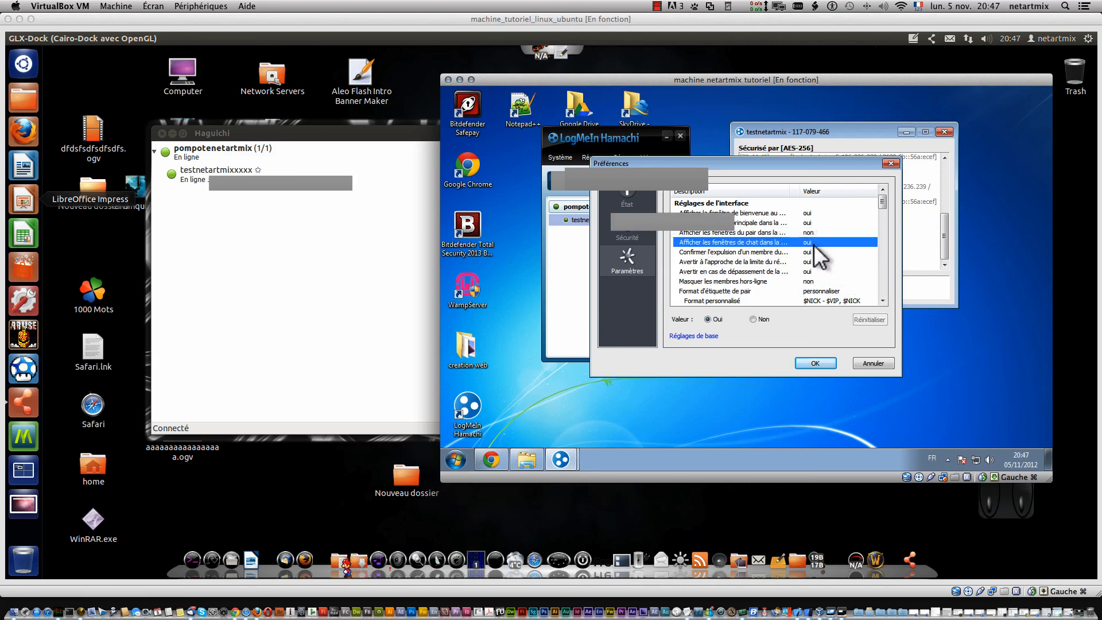
left_click(878, 364)
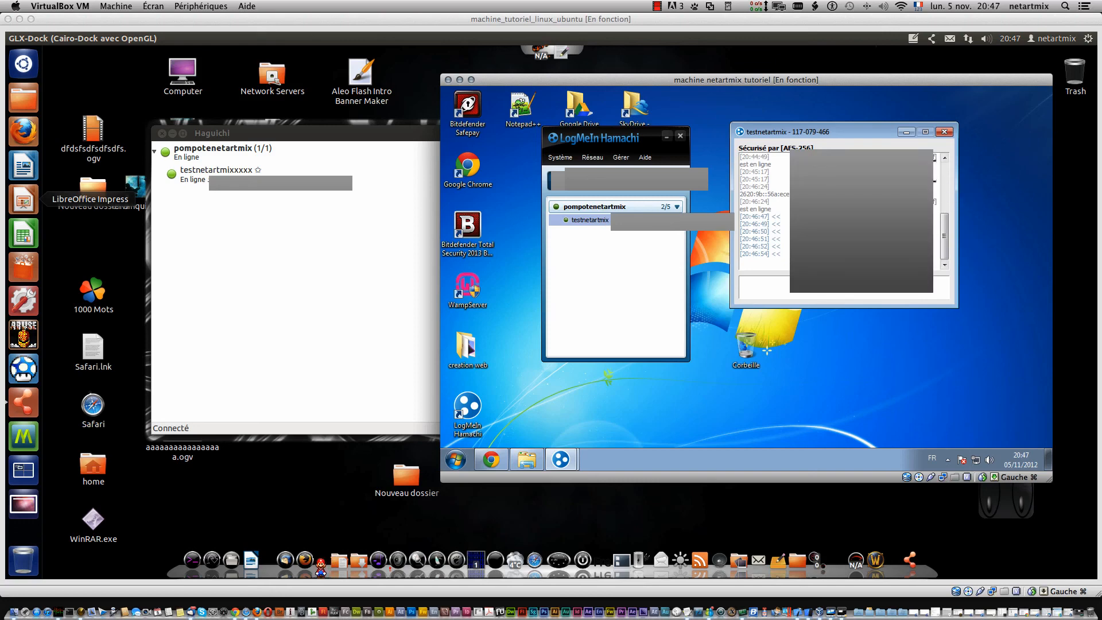
- Close the testnetartmix chat window, leaving the main network list showing
left_click(945, 131)
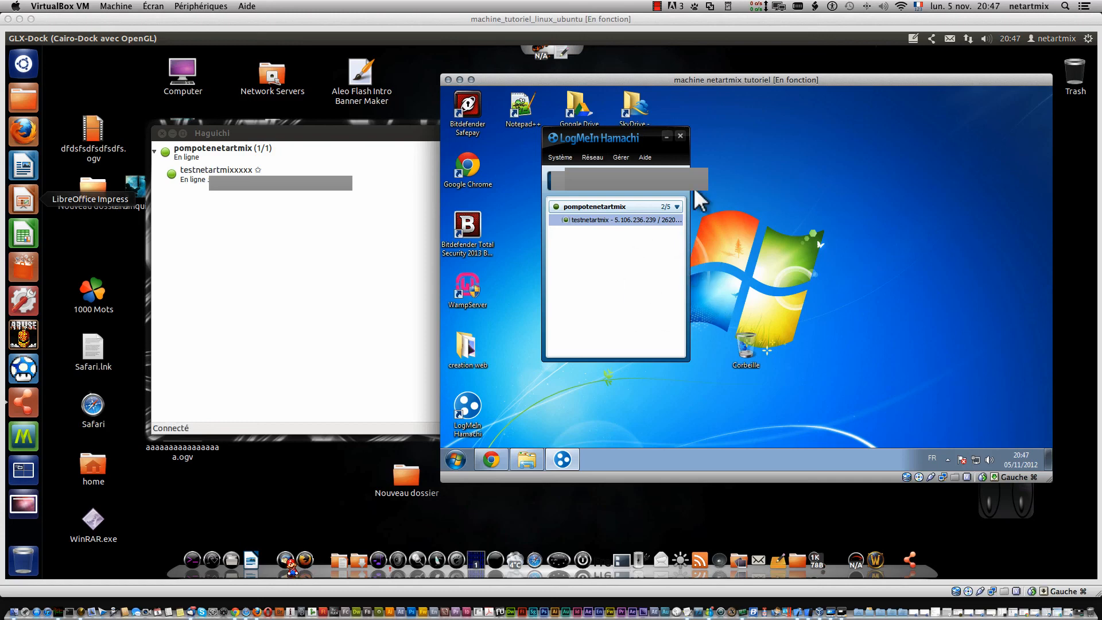
left_click(656, 6)
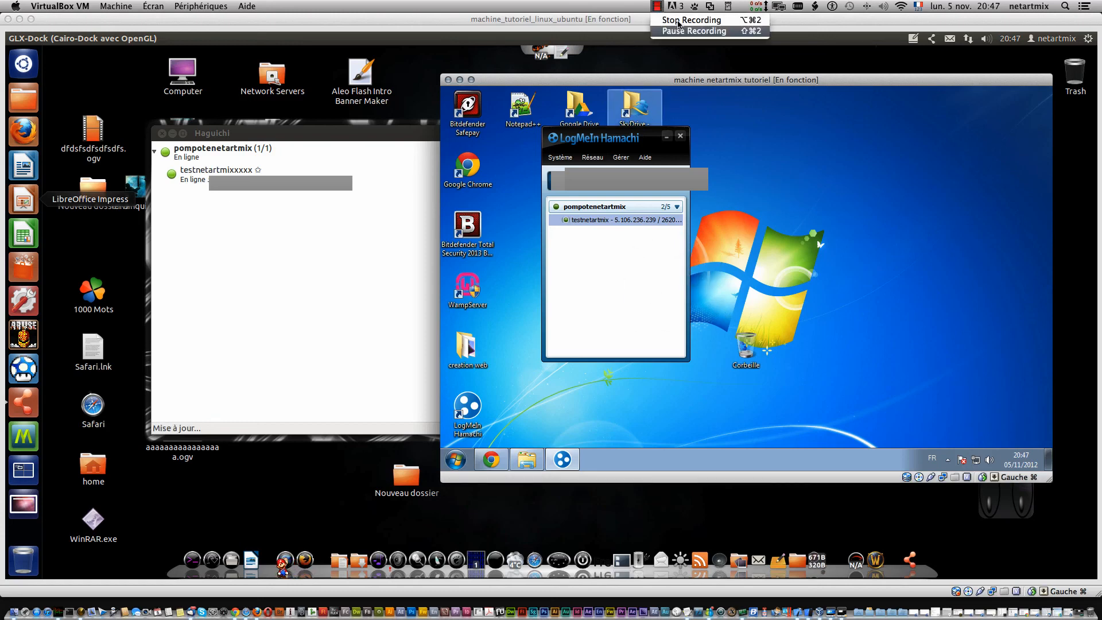